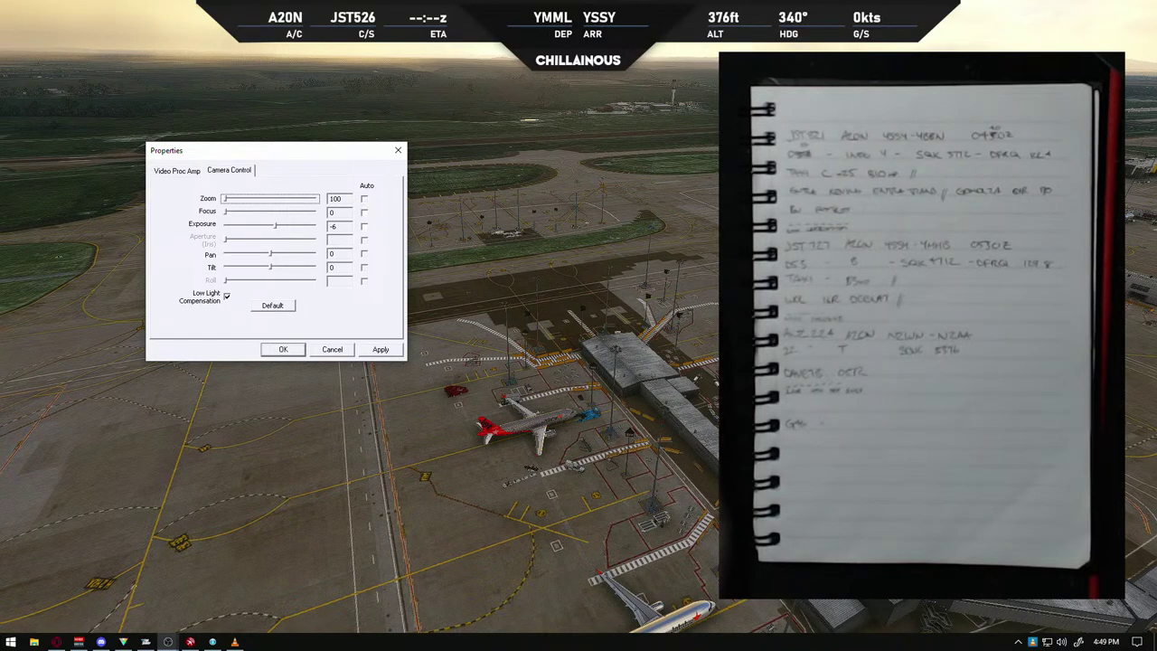
Accept the webcam's camera control settings and move the c920 source properties window out of the way.
click(282, 349)
drag(663, 185, 366, 81)
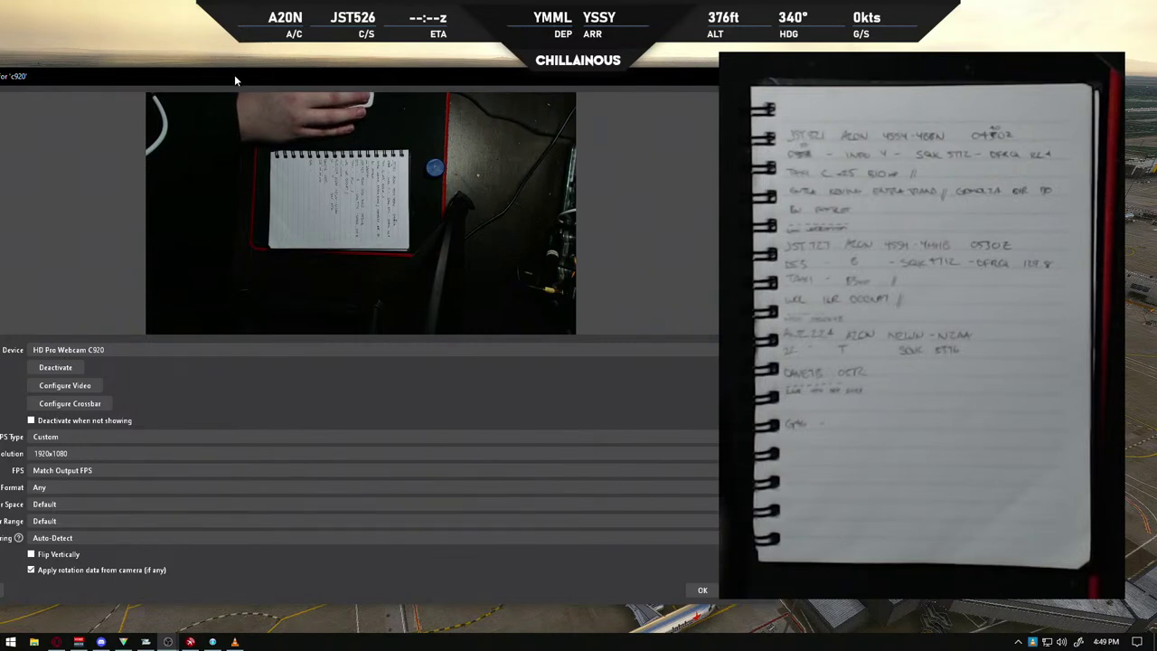
drag(234, 74, 0, 81)
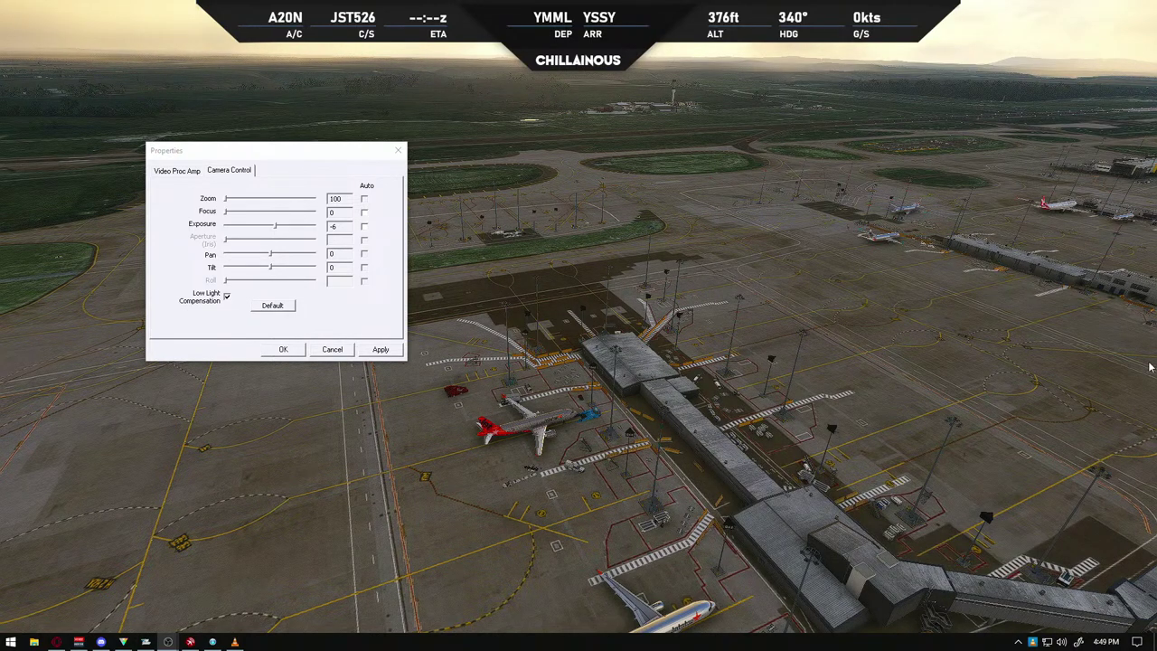
click(285, 350)
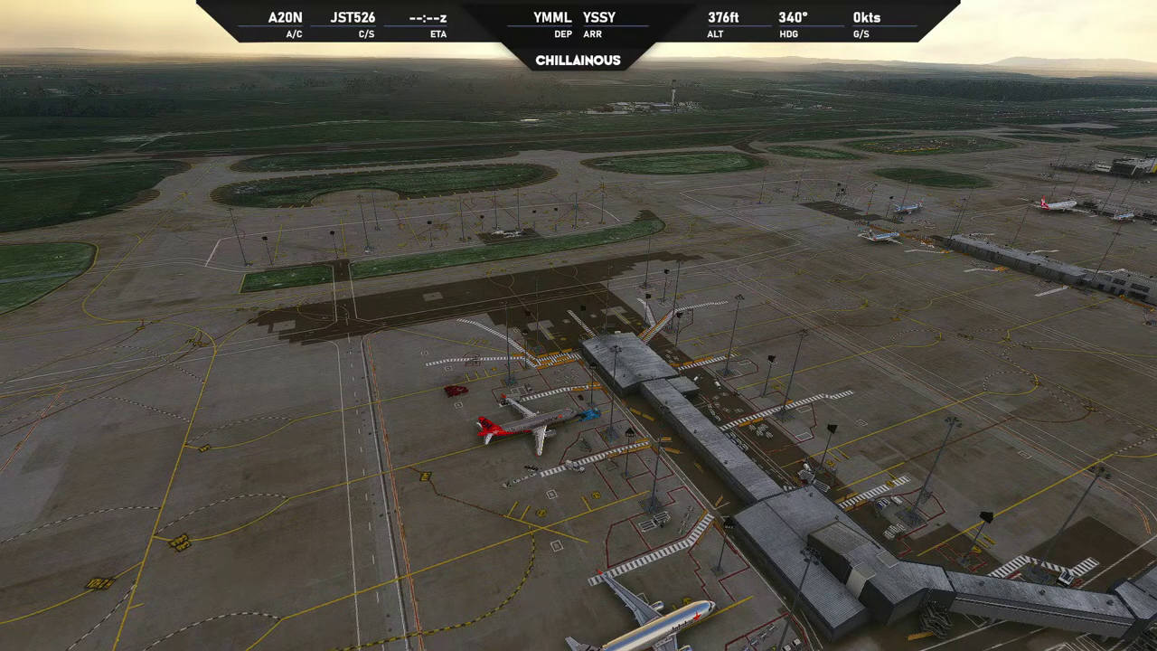
Switch to the FlightAware flight list in the browser, look through the Melbourne departures and open the details of Jetstar flight JST526.
key(alt+Tab)
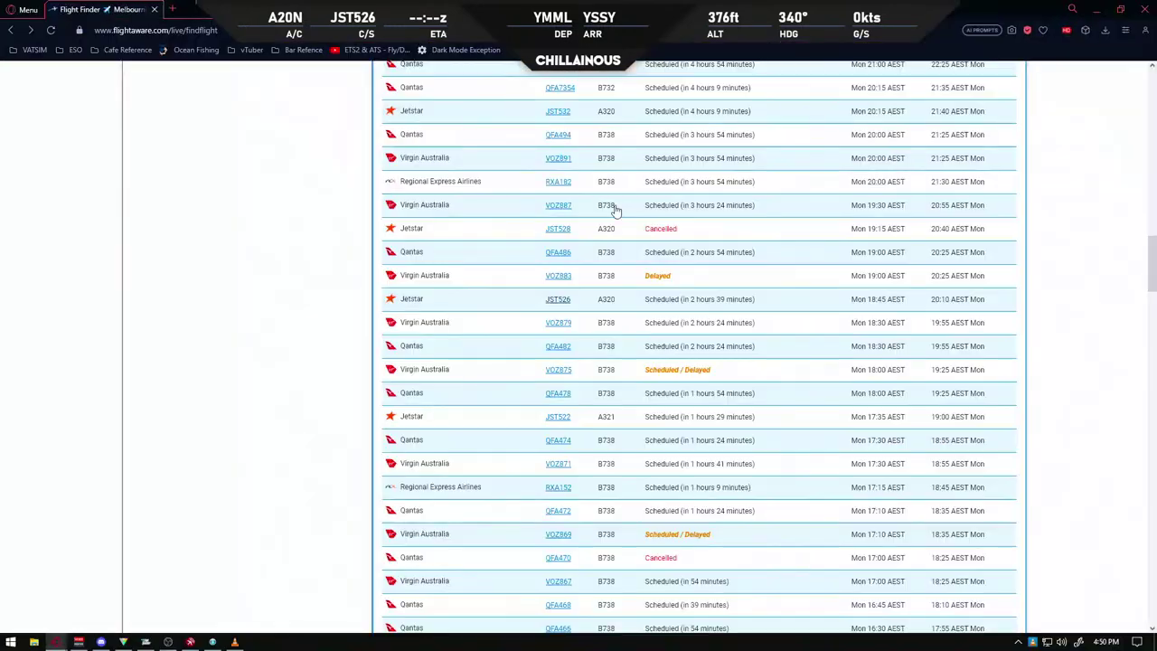
scroll(700, 386, up, 1)
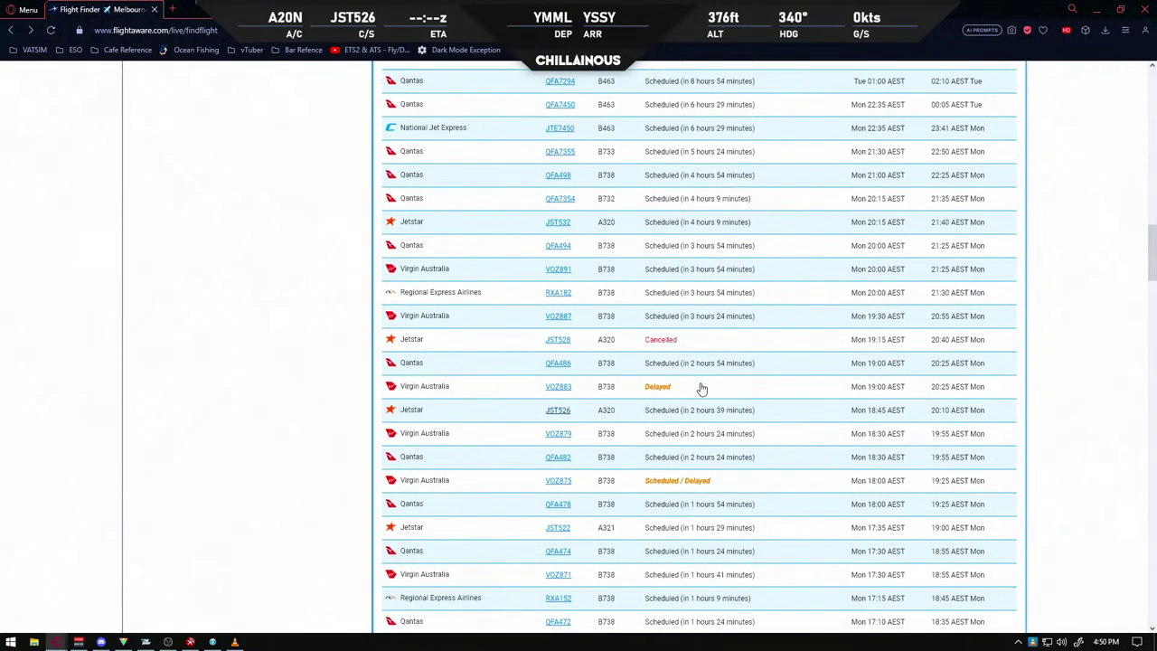
scroll(701, 387, down, 2)
scroll(697, 374, down, 5)
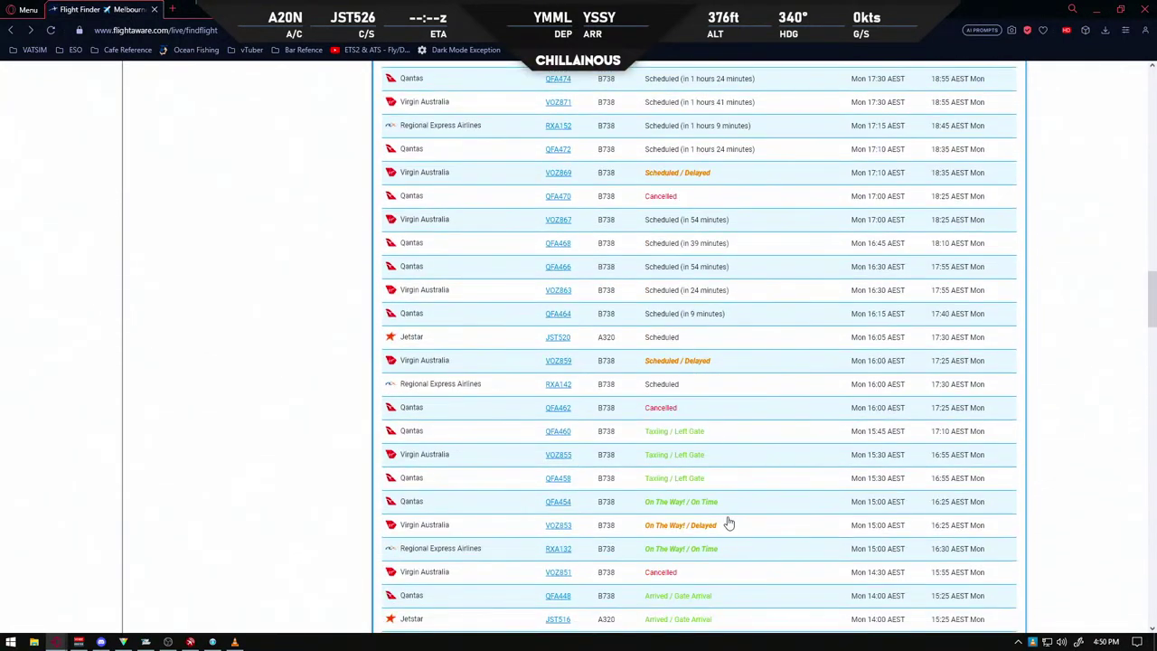
scroll(730, 537, up, 4)
scroll(726, 537, down, 1)
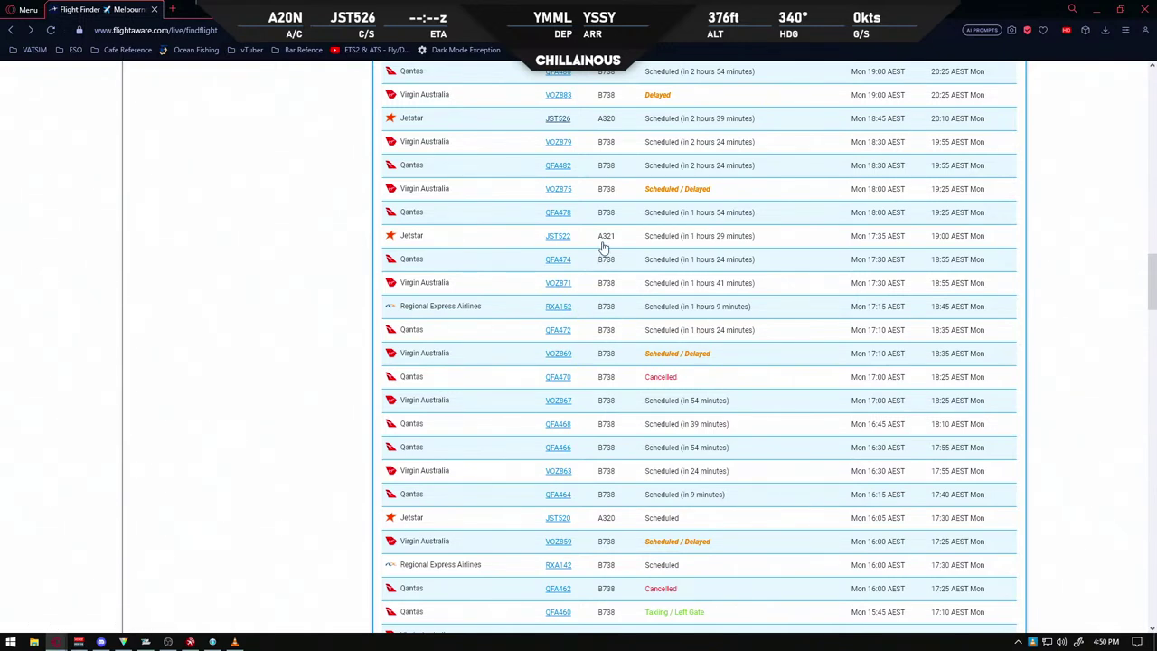
scroll(618, 247, up, 1)
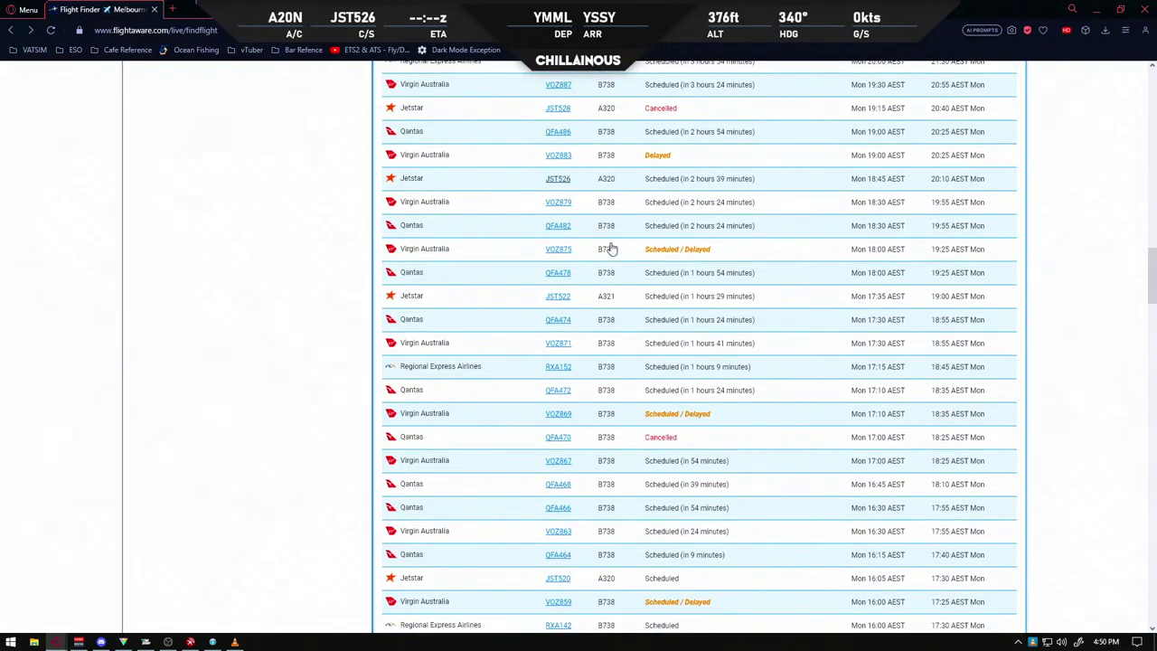
click(560, 180)
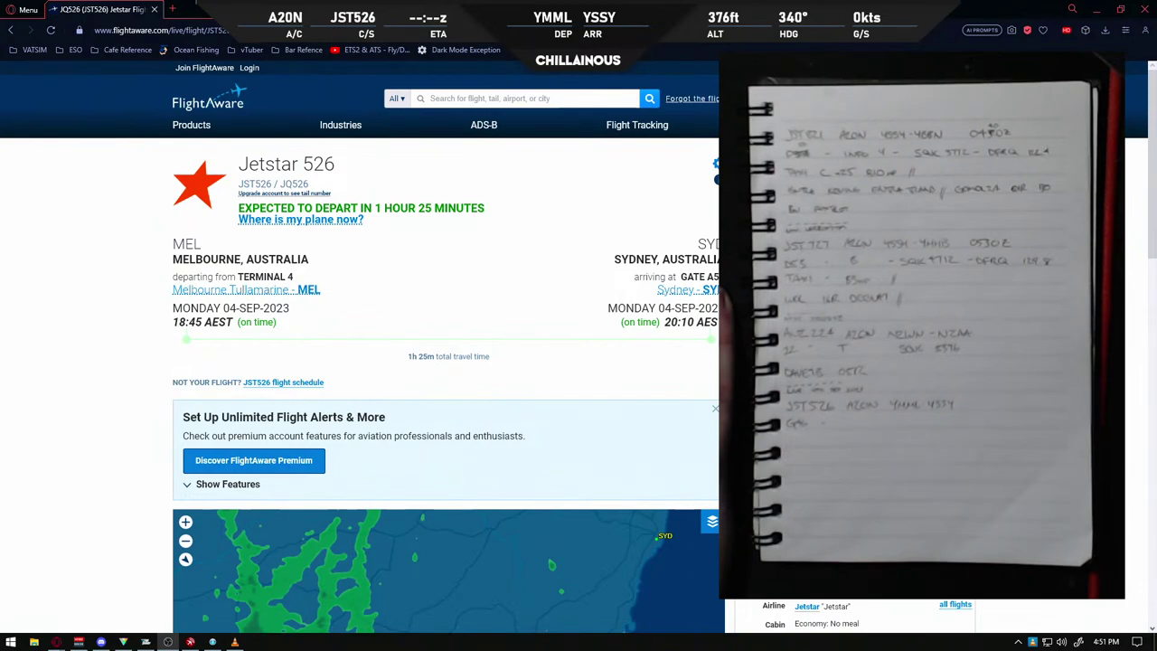
Close the flight details, switch to SimBrief and enter airline JST, flight number 526, departure YMML and arrival YSSY.
click(1141, 13)
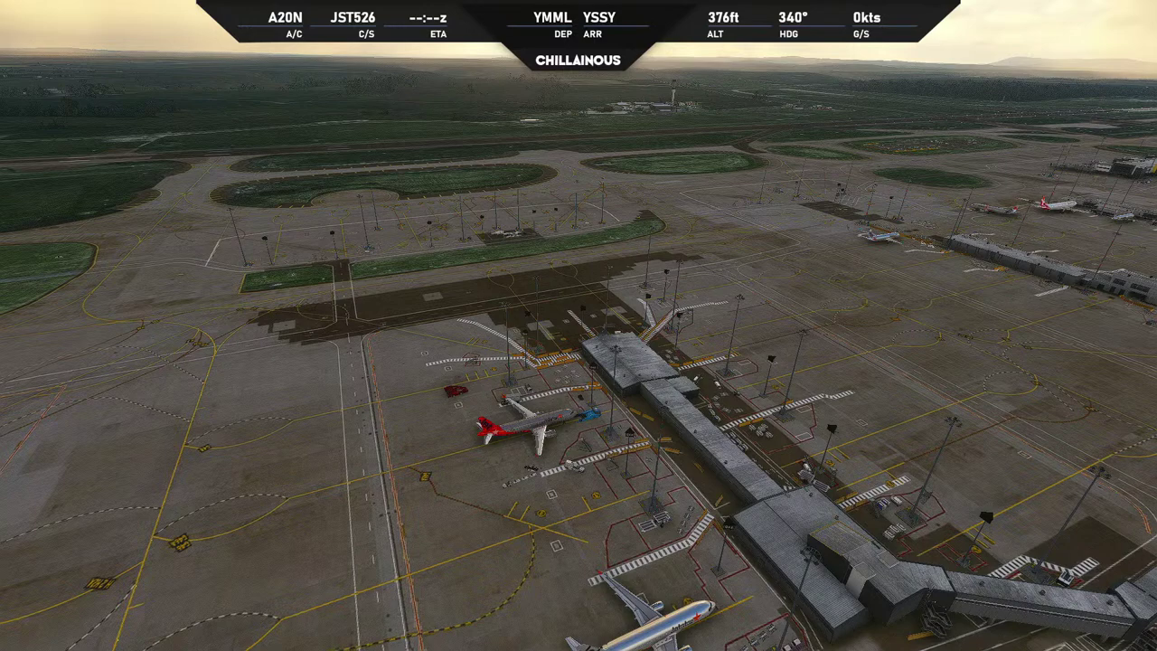
key(alt+Tab)
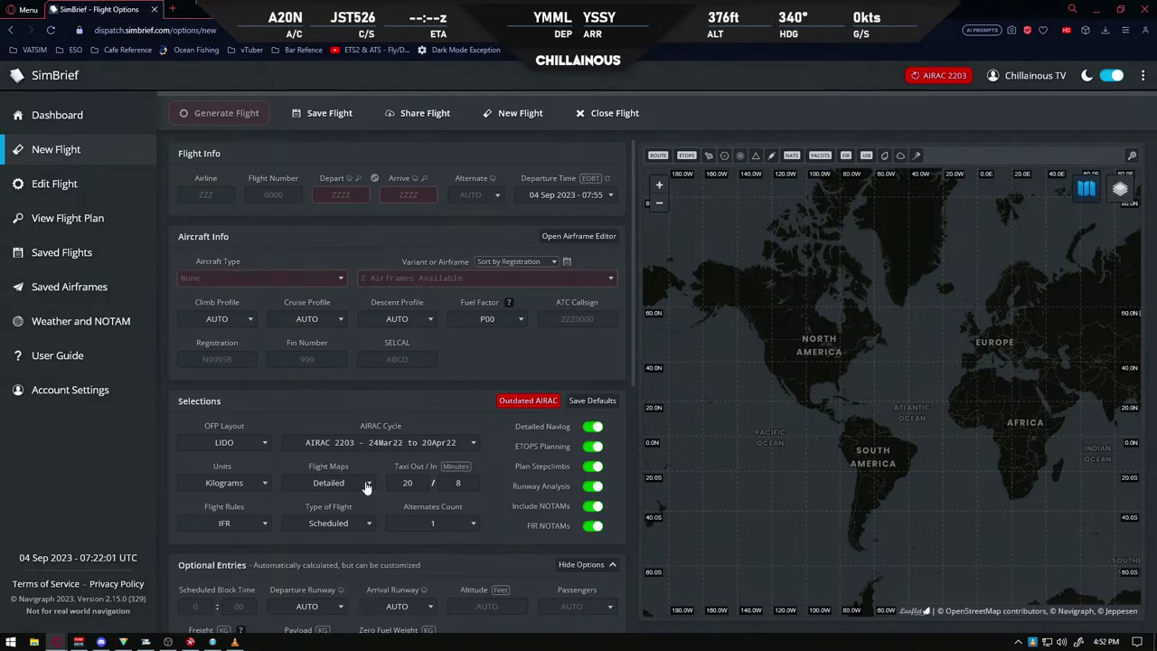
click(223, 199)
text(JST)
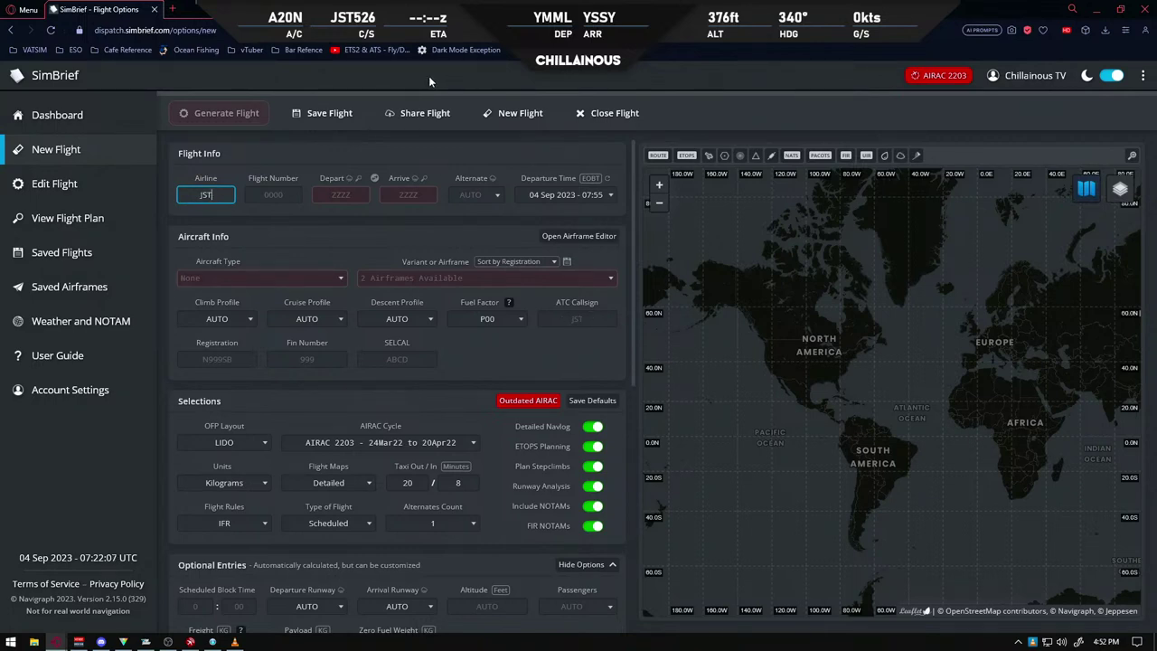
key(Tab)
text(526)
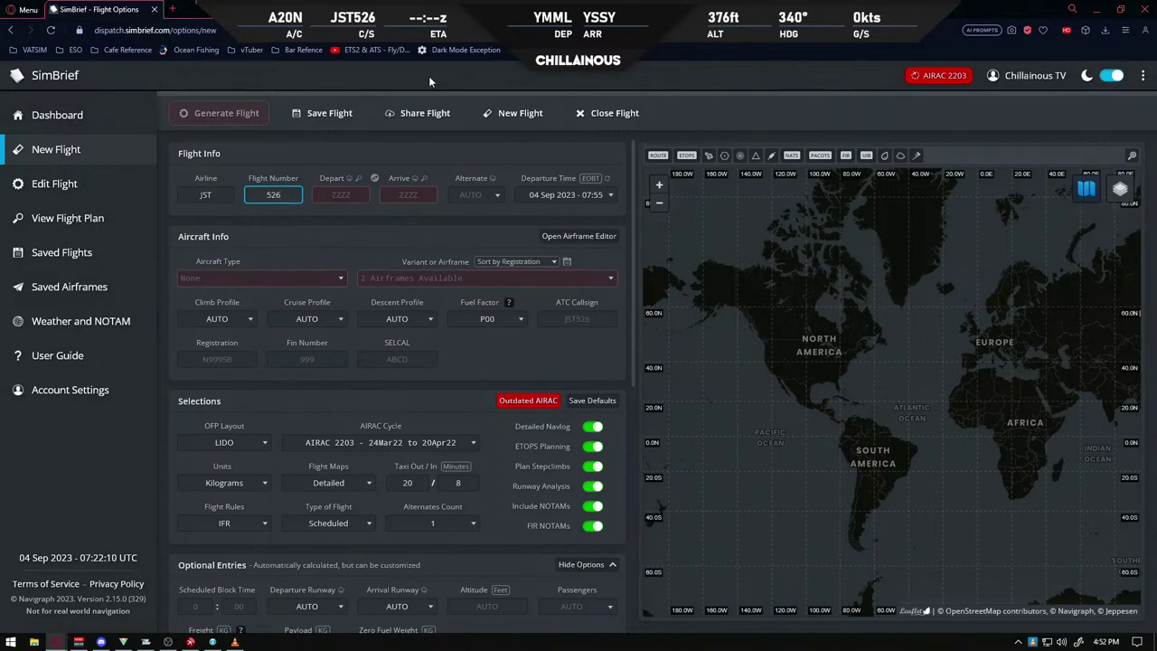
key(Tab)
text(YMML)
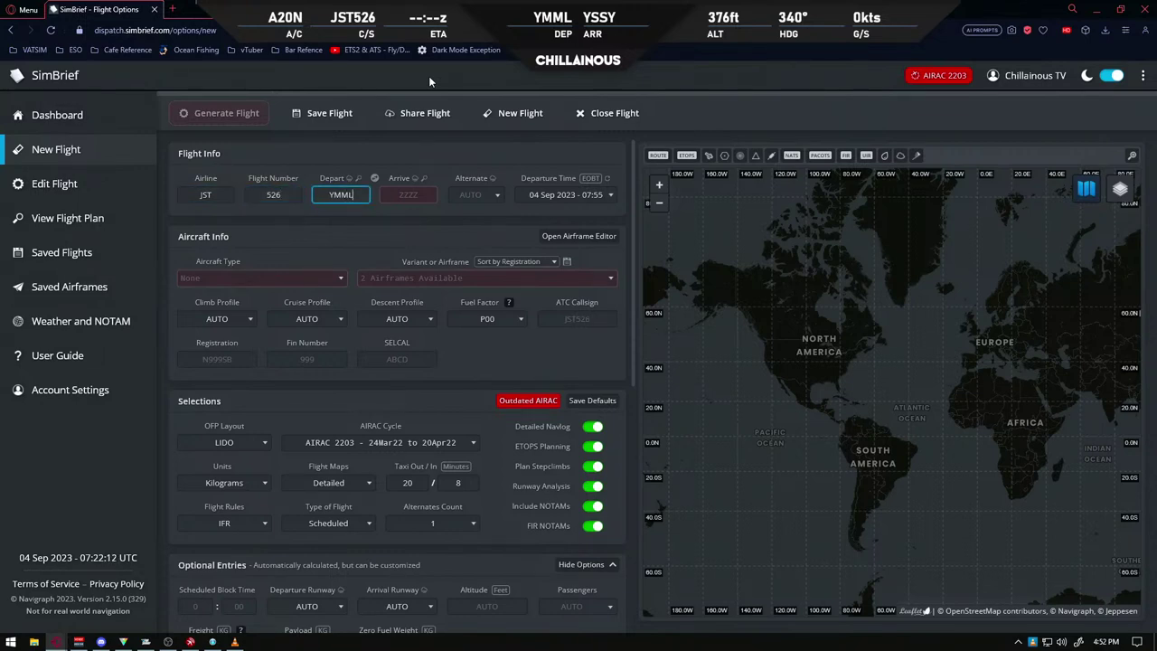
key(Tab)
text(YSSY)
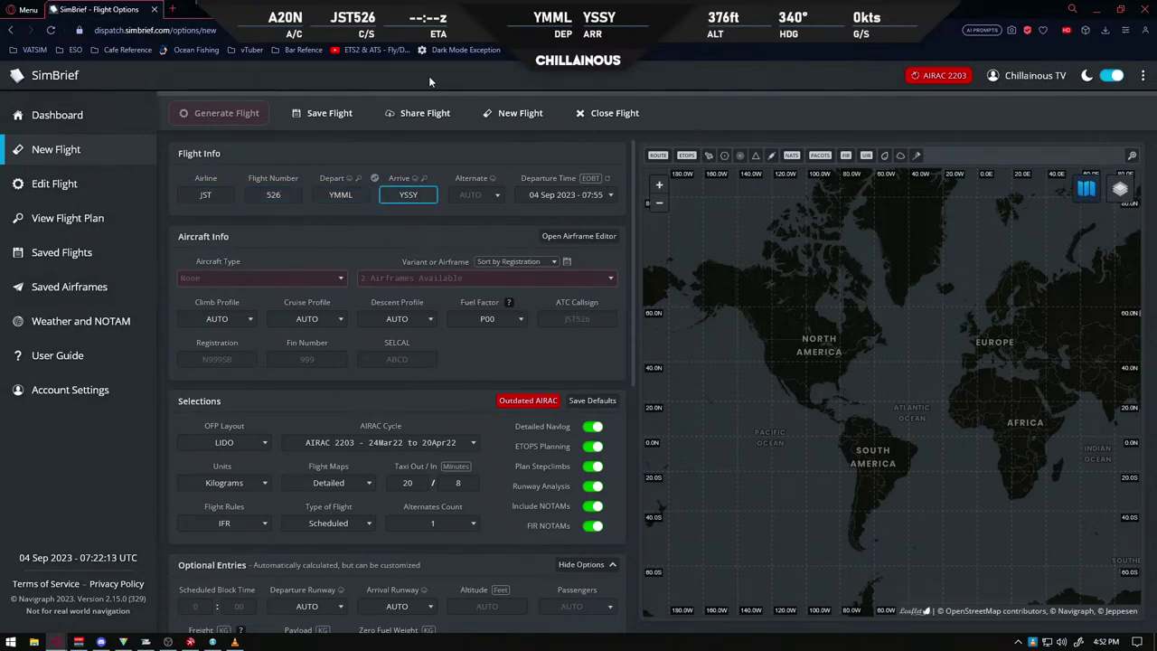
Check the current UTC time and set the flight's departure time to 08:00 on 04 Sep 2023.
click(1108, 644)
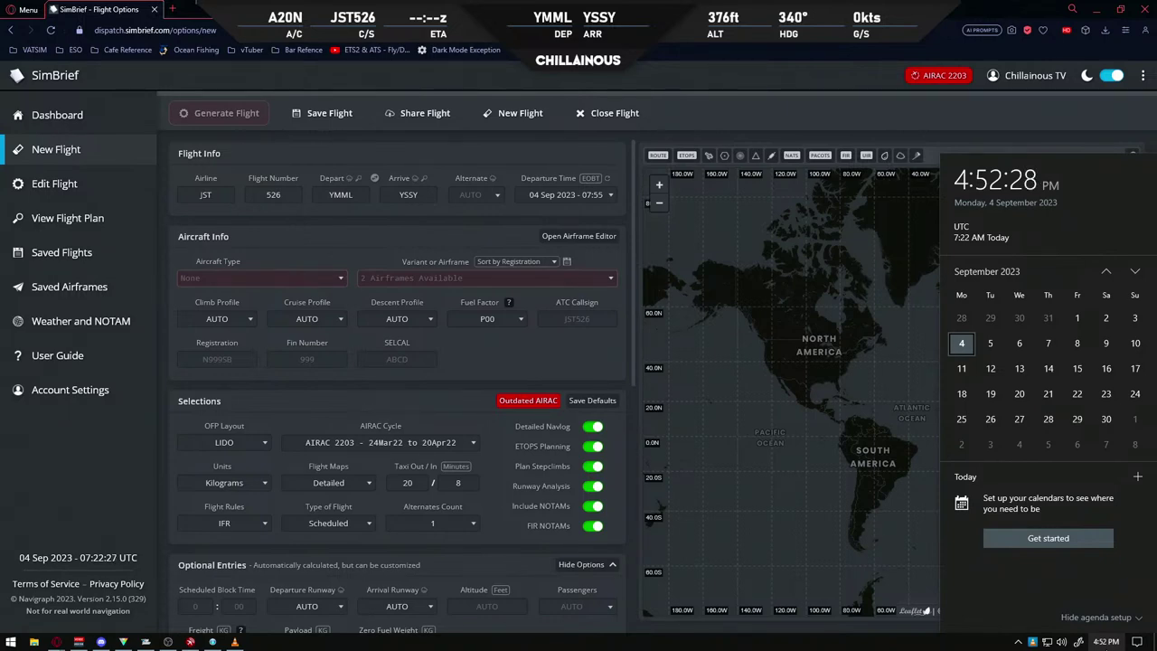
click(1106, 641)
click(575, 201)
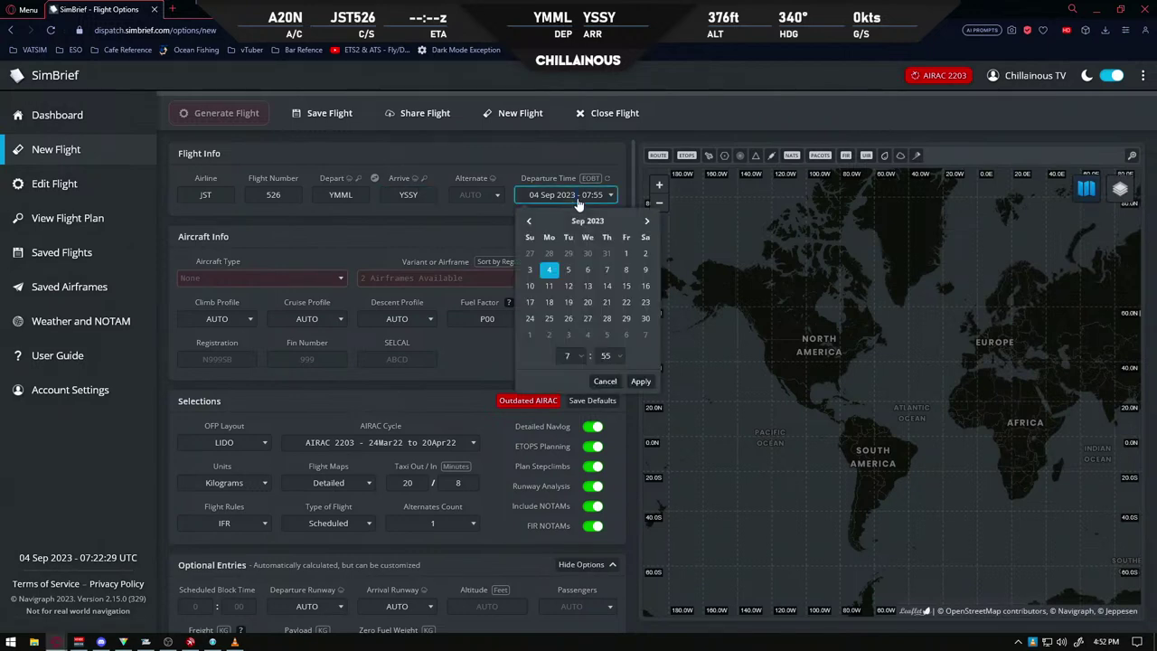
click(581, 356)
click(567, 470)
click(607, 356)
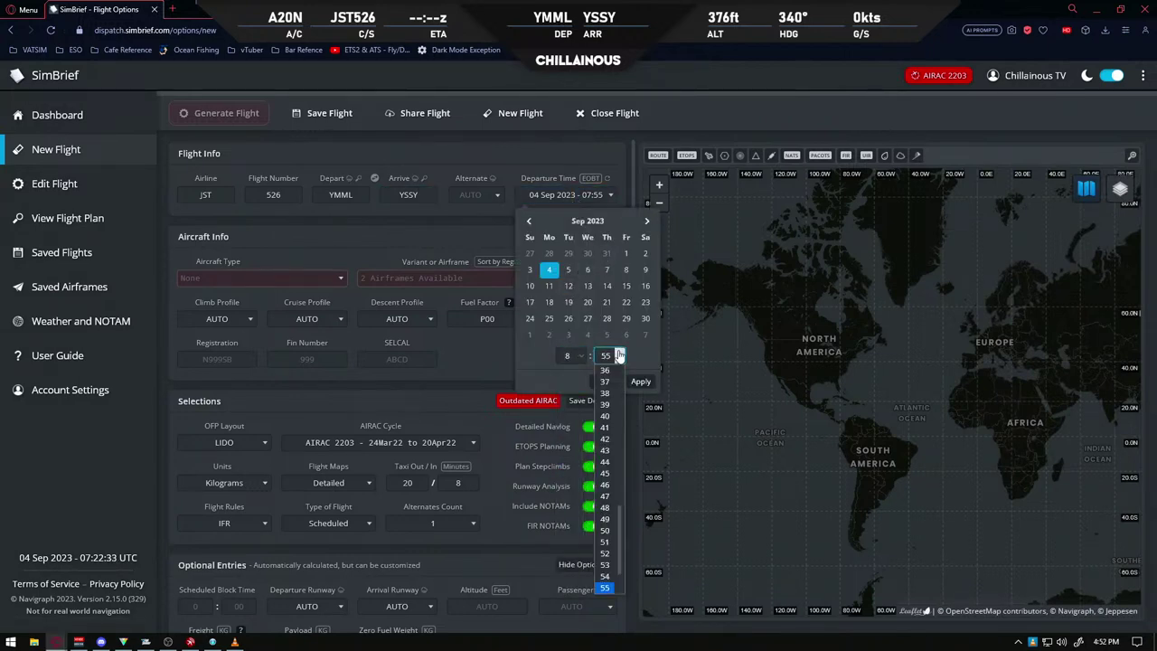
click(605, 372)
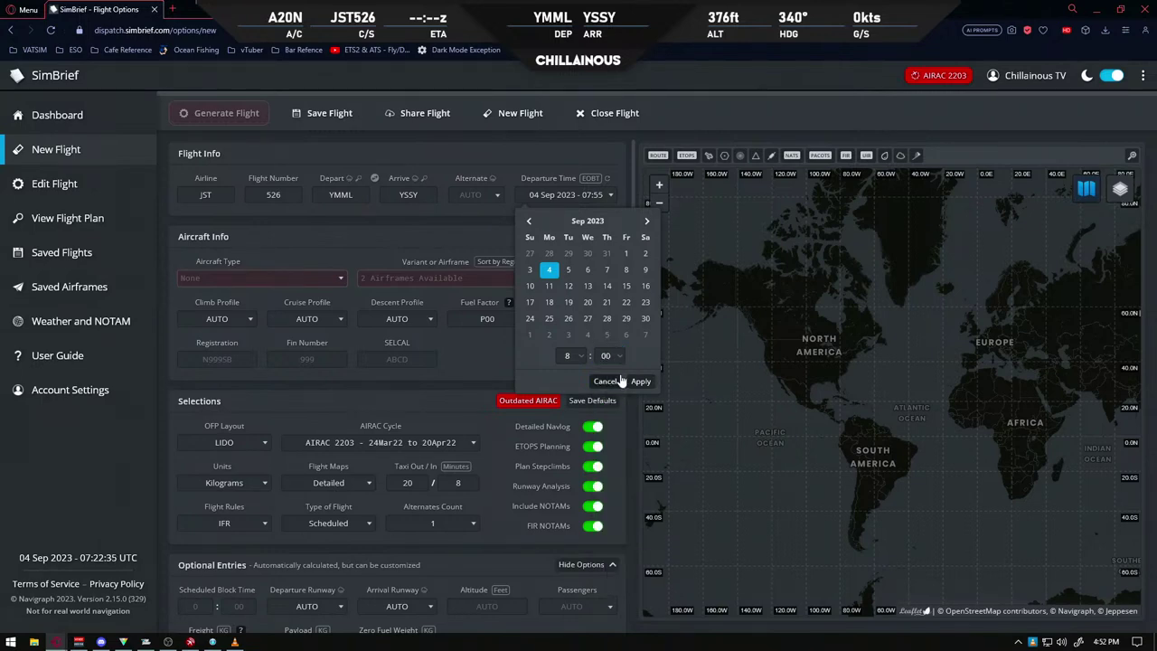
click(640, 381)
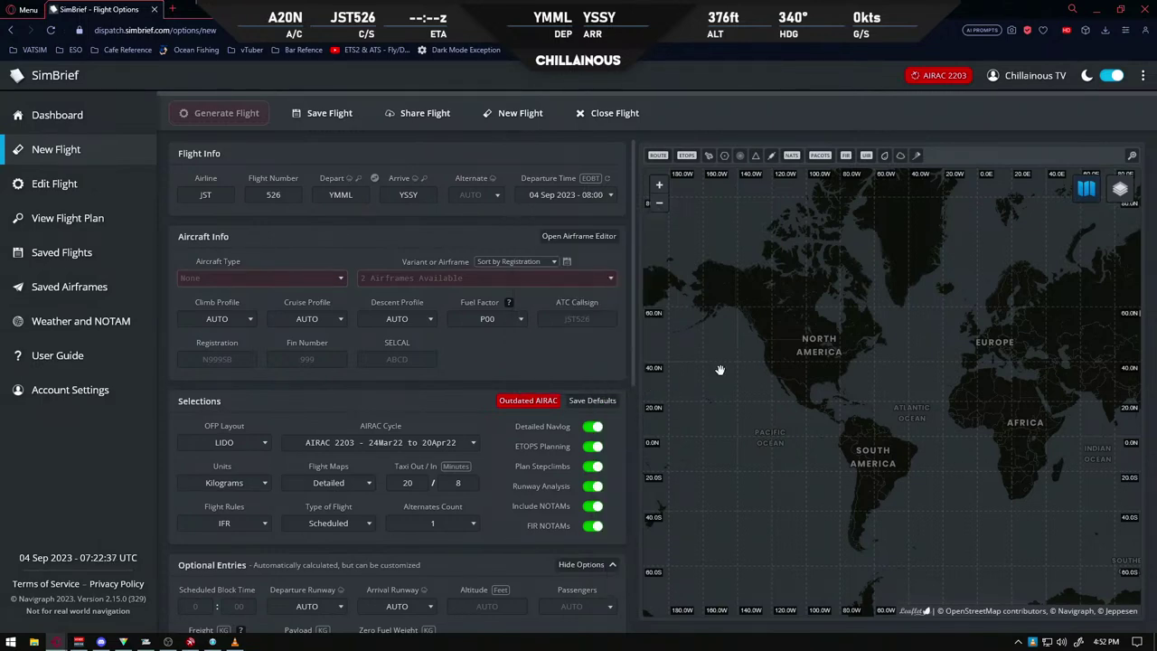
Choose the VH-821A FlyByWire A32NX airframe for the flight.
click(186, 285)
click(490, 285)
click(489, 286)
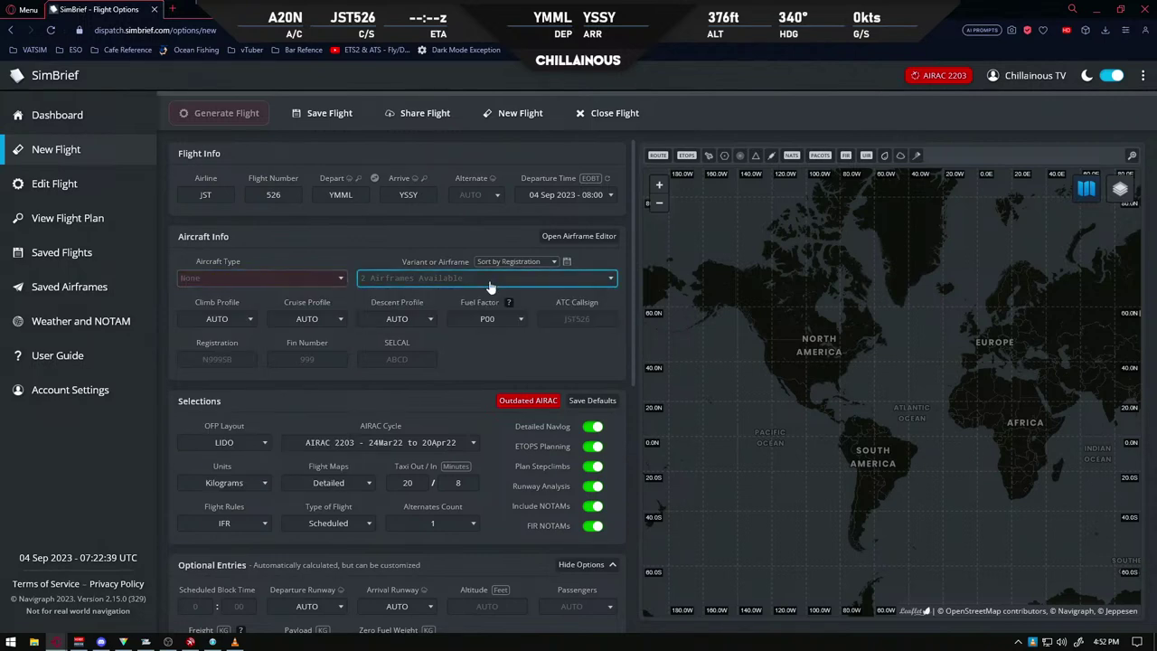
click(460, 320)
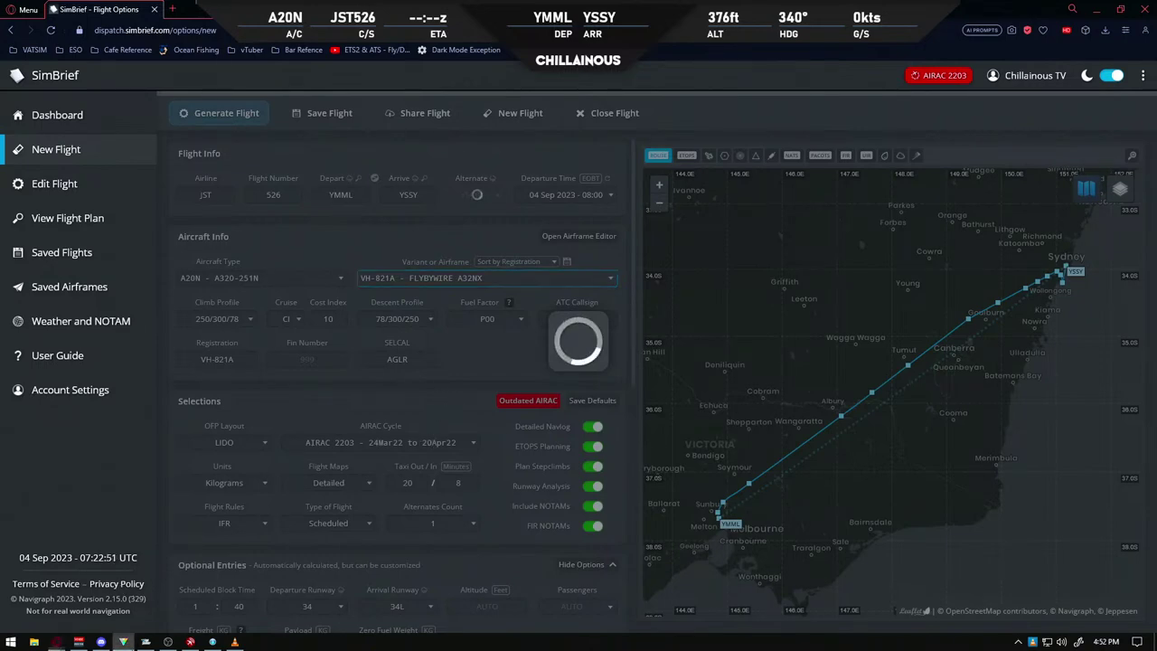
Switch to VATprism, open the YMML airport details and read its ATIS, then minimise the window.
click(123, 642)
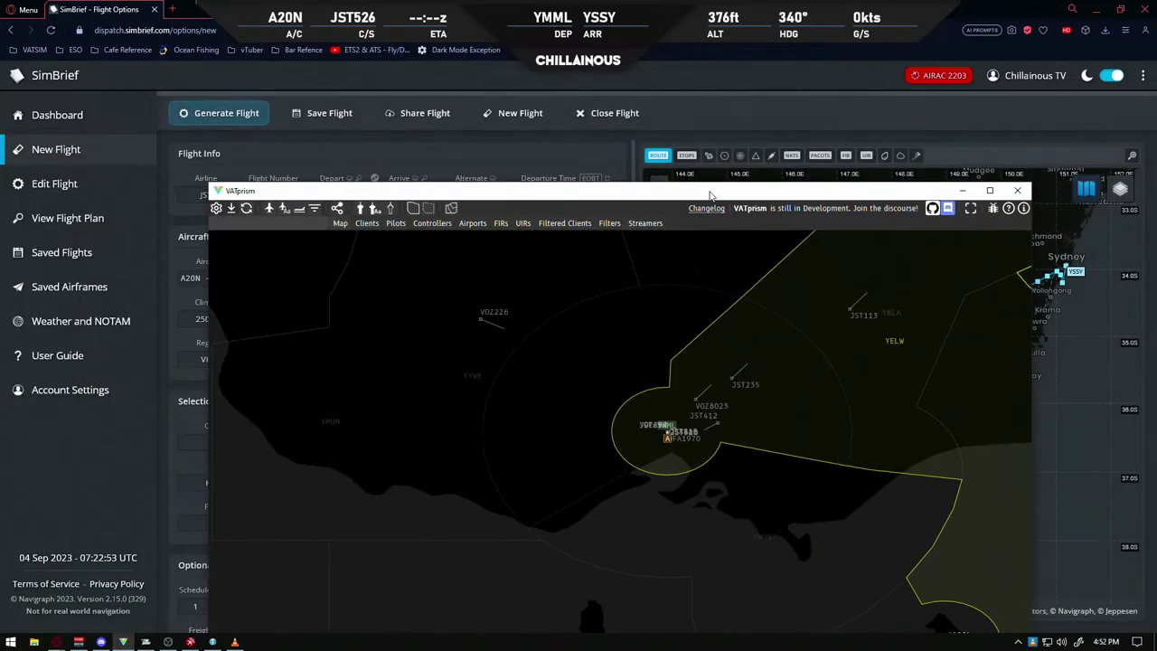
drag(711, 194, 615, 87)
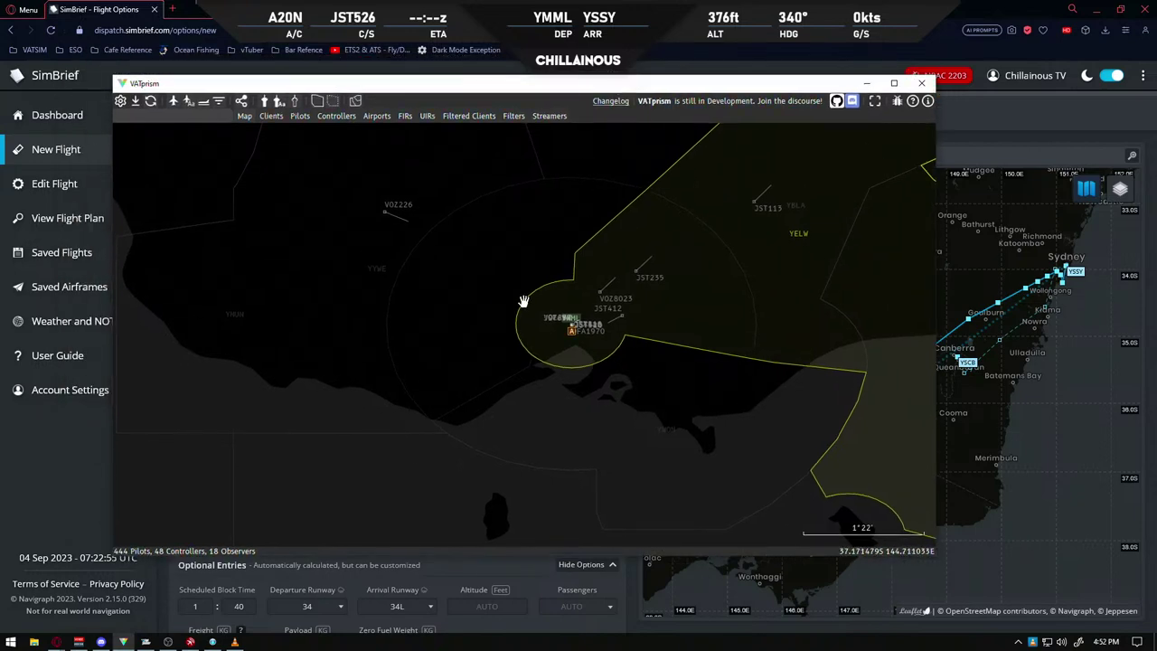
click(569, 333)
click(583, 439)
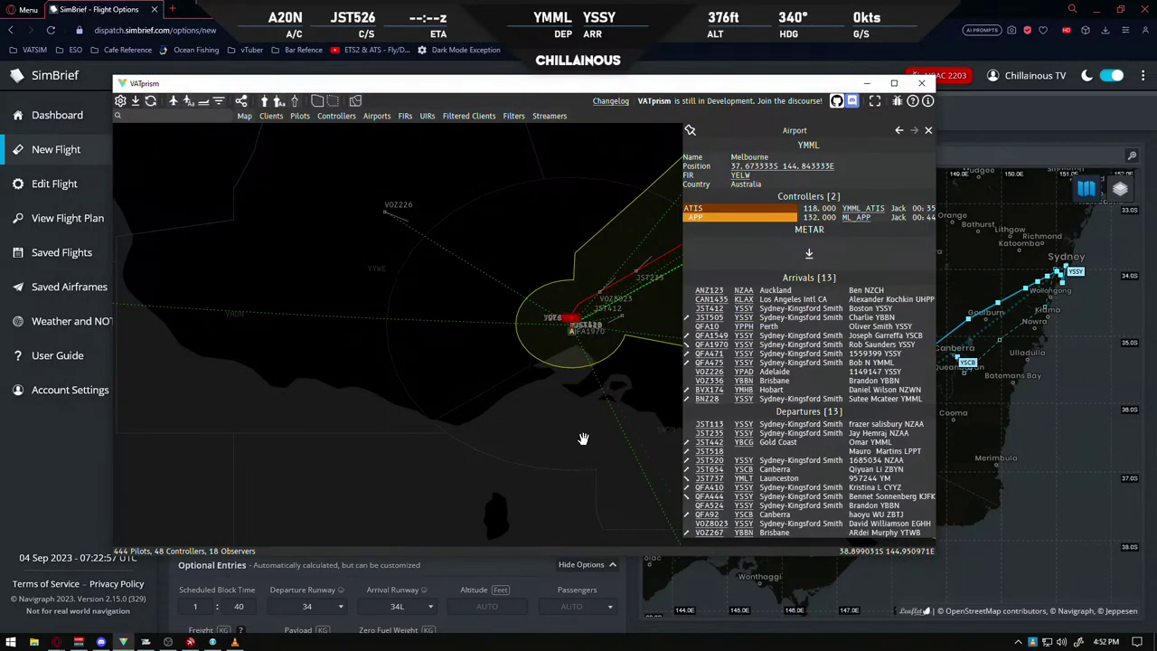
click(853, 210)
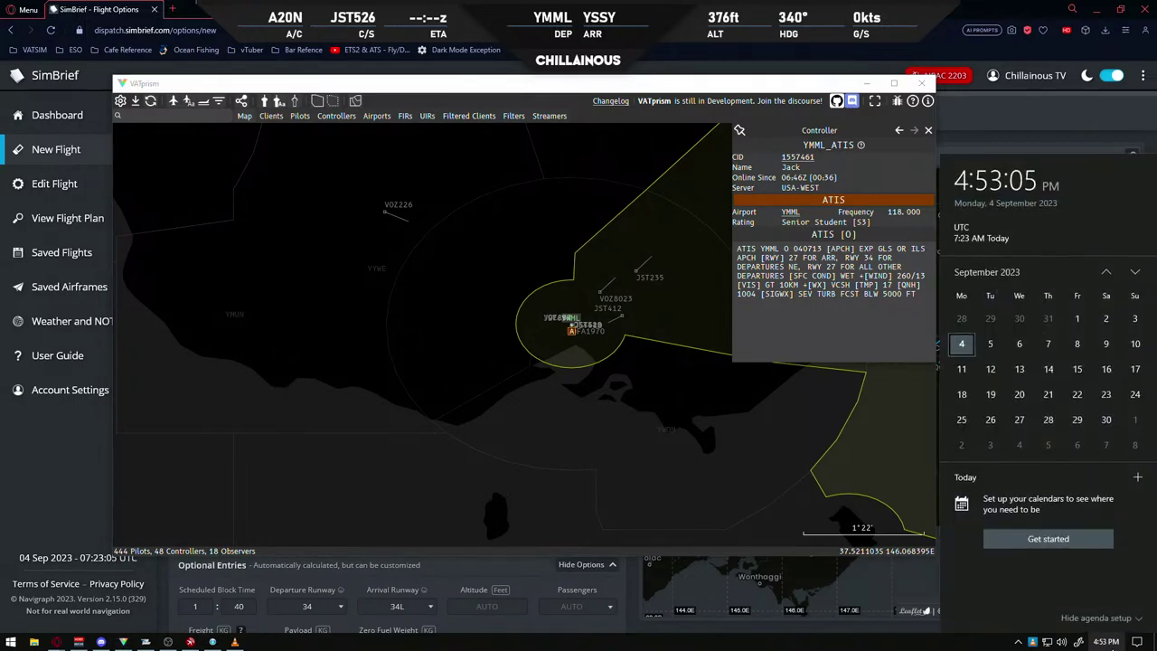
click(840, 352)
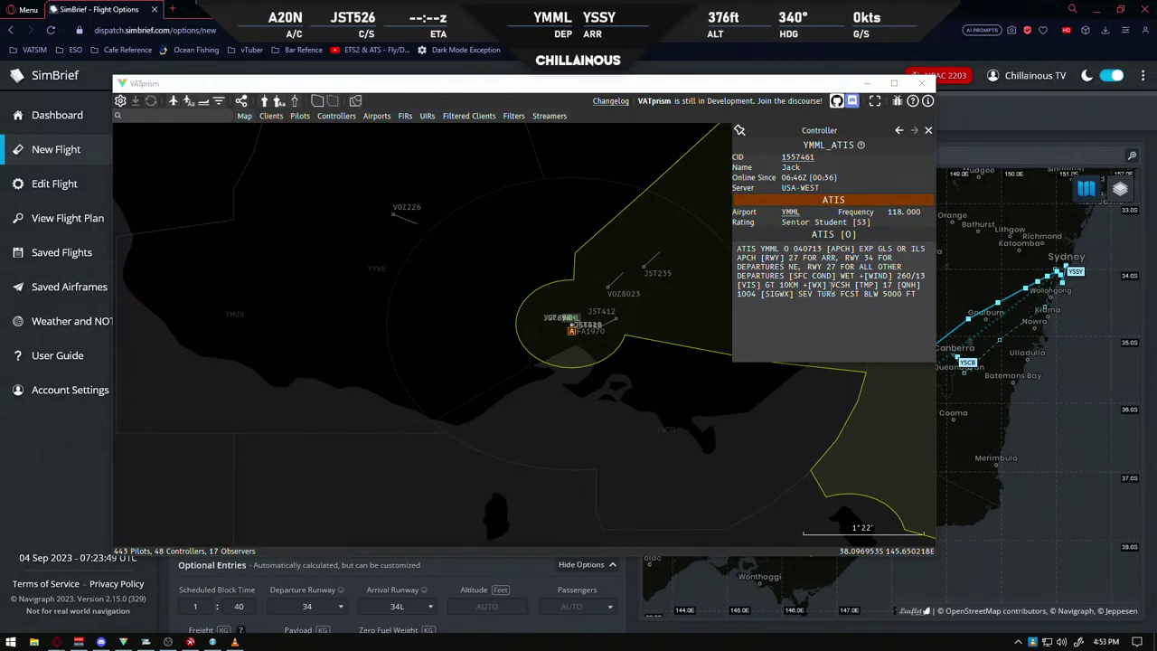
click(835, 286)
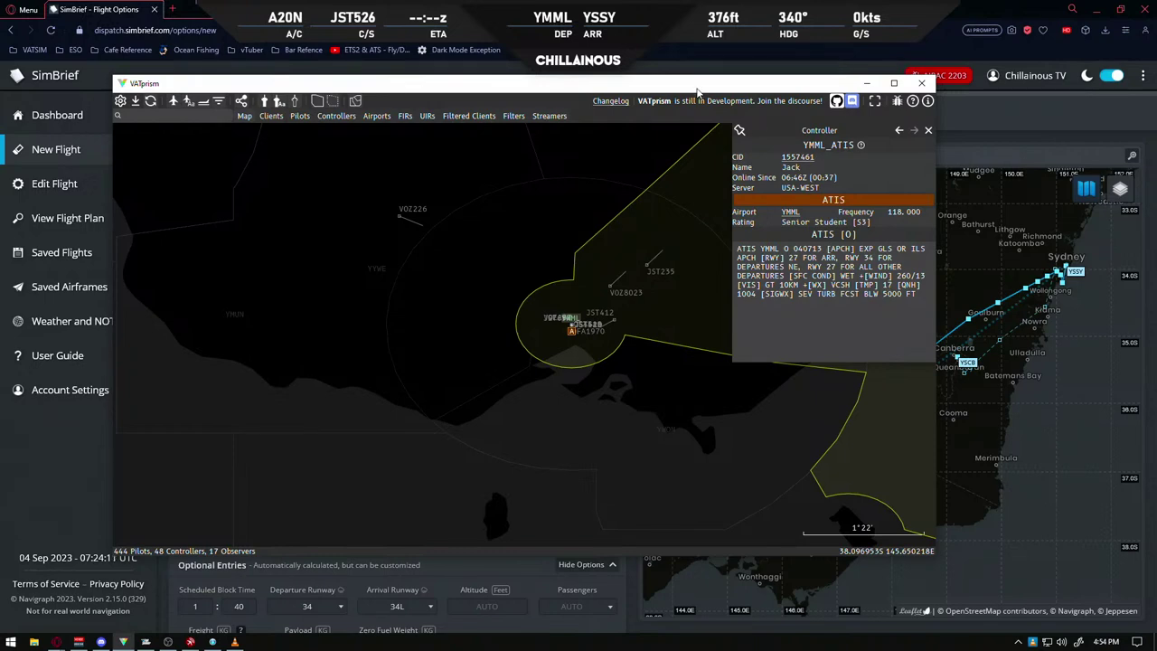
click(866, 82)
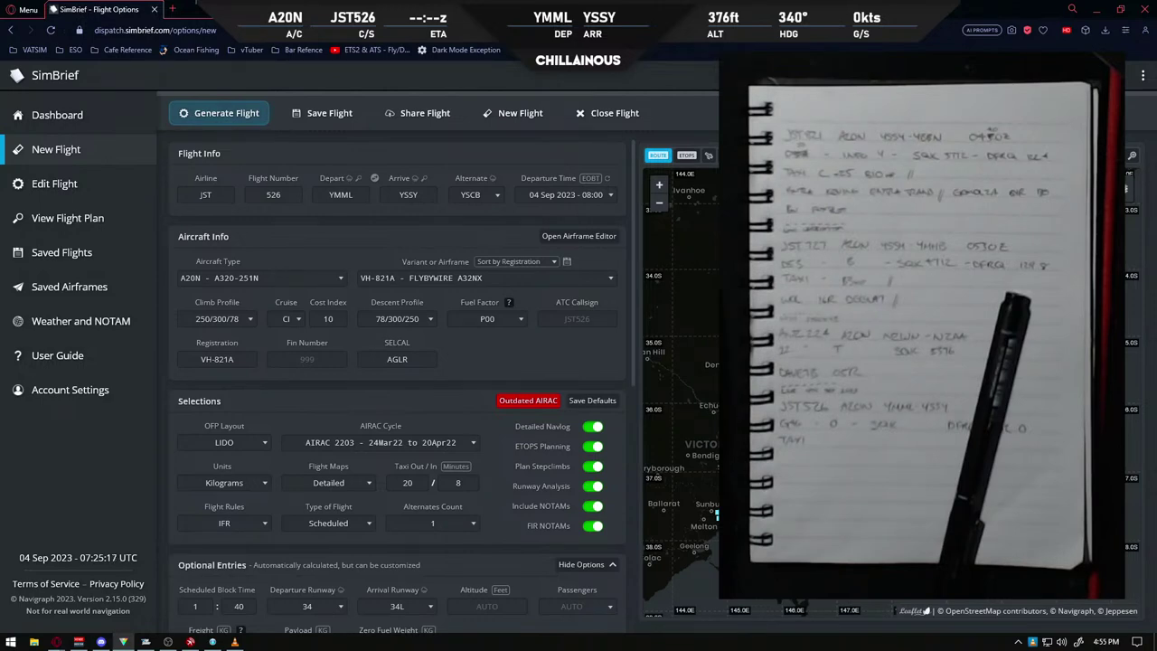
Examine the online controller of the YELW region in VATprism and return to SimBrief's optional flight entries.
click(684, 401)
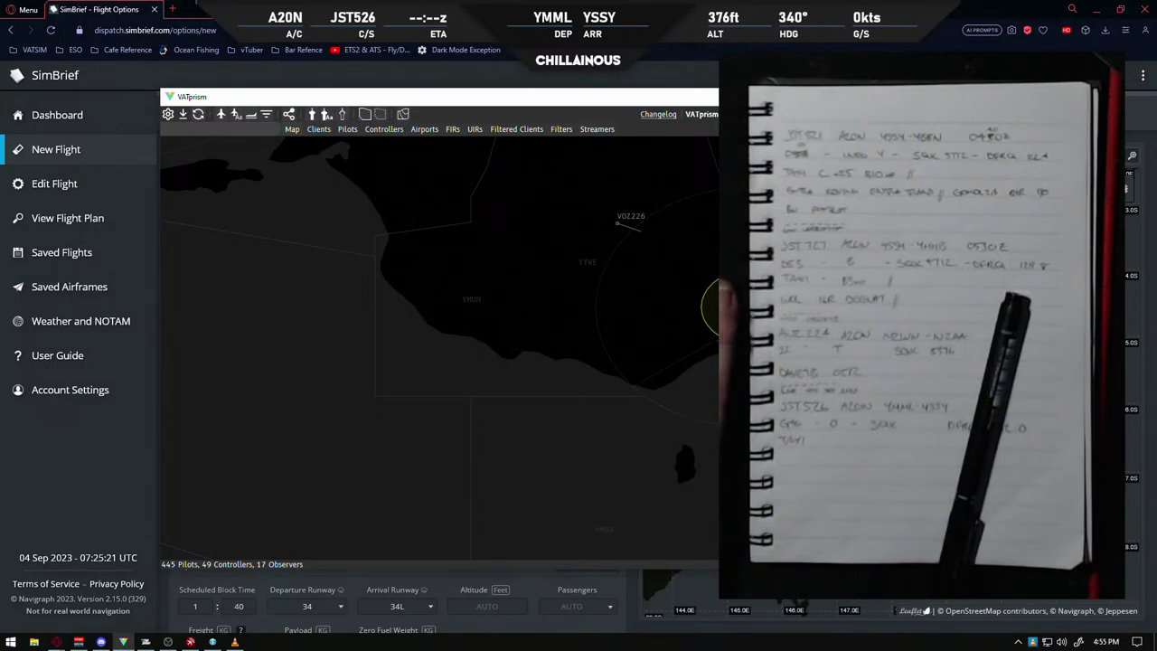
scroll(604, 415, up, 3)
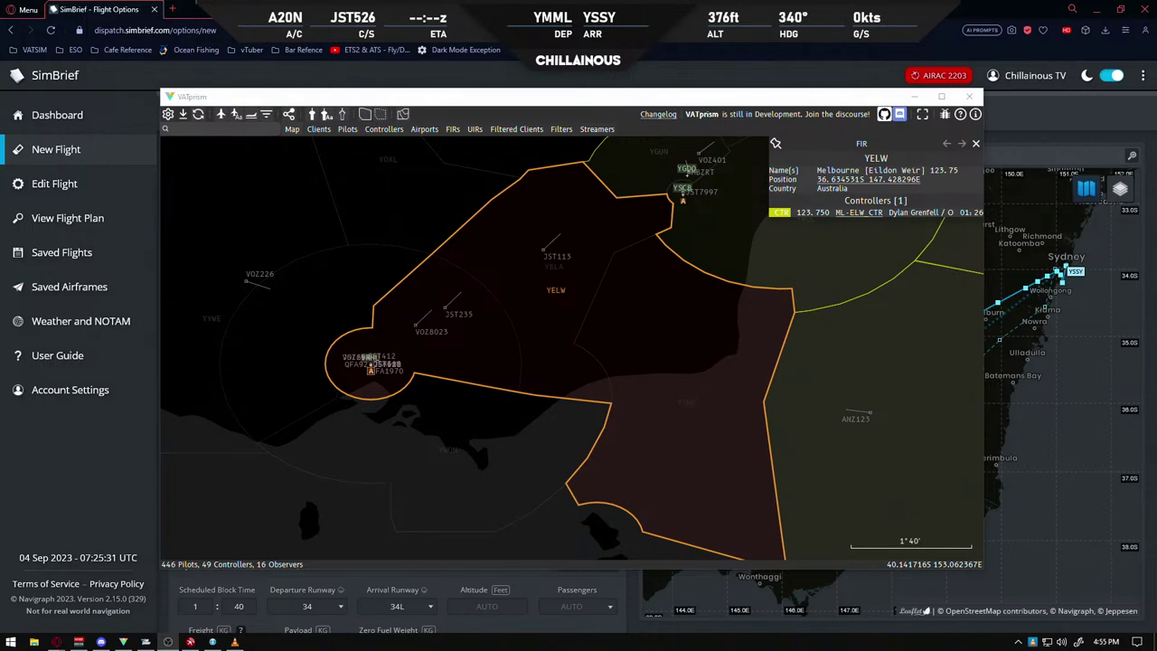
click(705, 400)
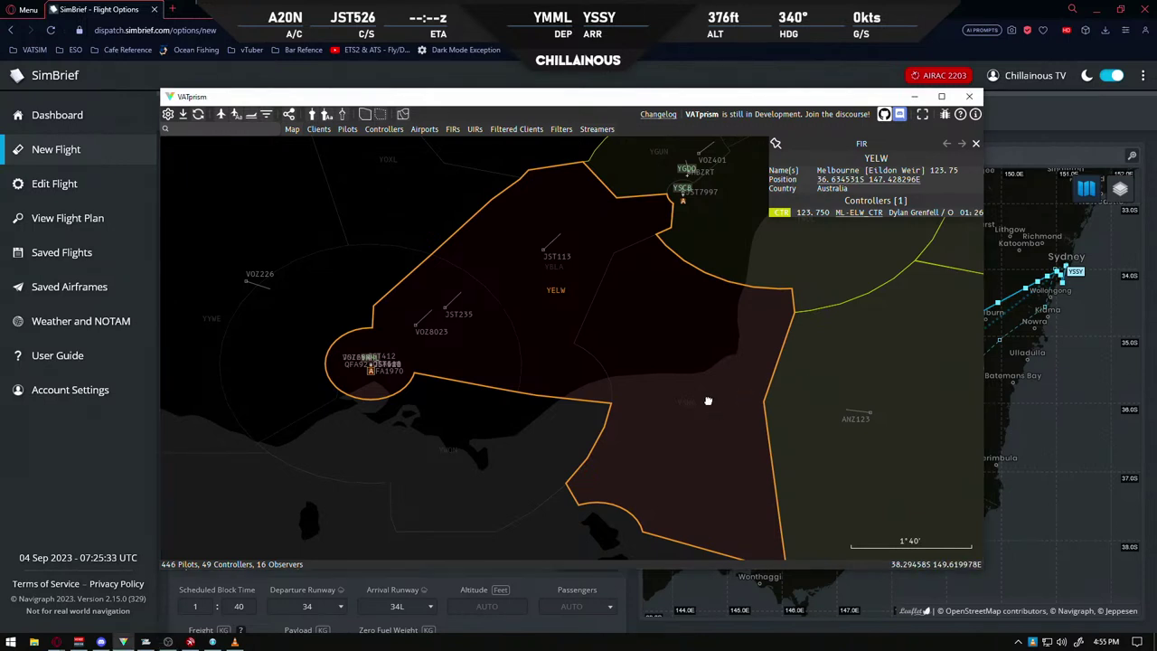
scroll(710, 398, down, 2)
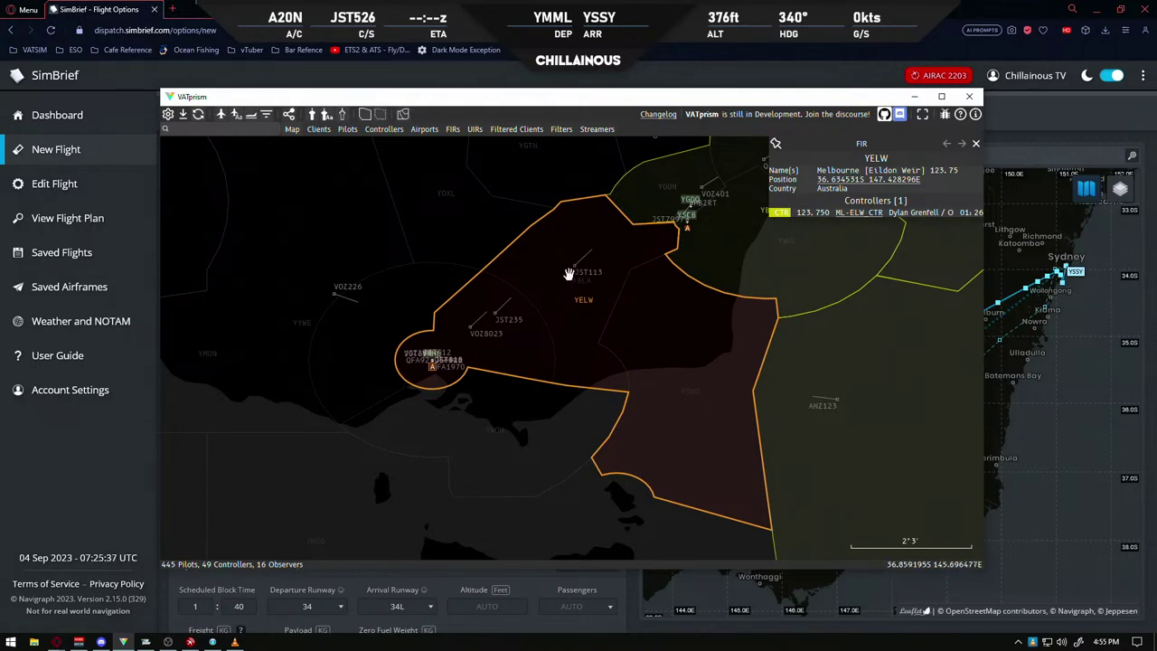
key(alt+Tab)
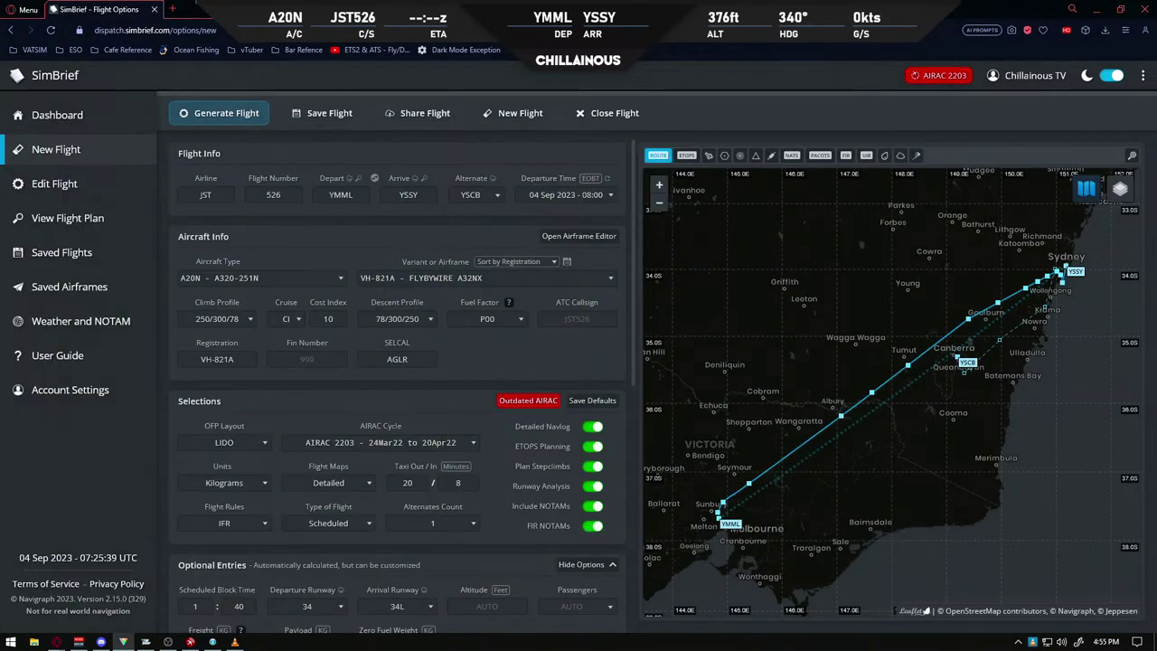
scroll(379, 545, down, 1)
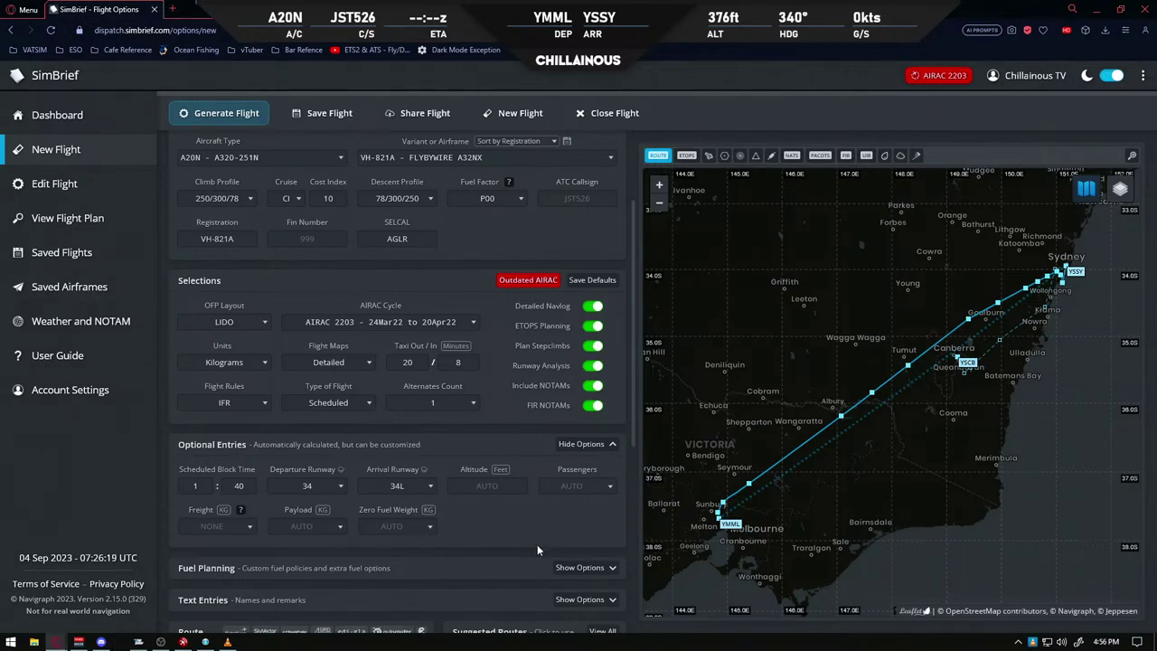
Review the selected route DOSEL1 DOSEL Y59 RIVET RIVET3, checking airway Y59's waypoints on the map and the suggested routes.
scroll(500, 527, down, 1)
scroll(489, 479, down, 3)
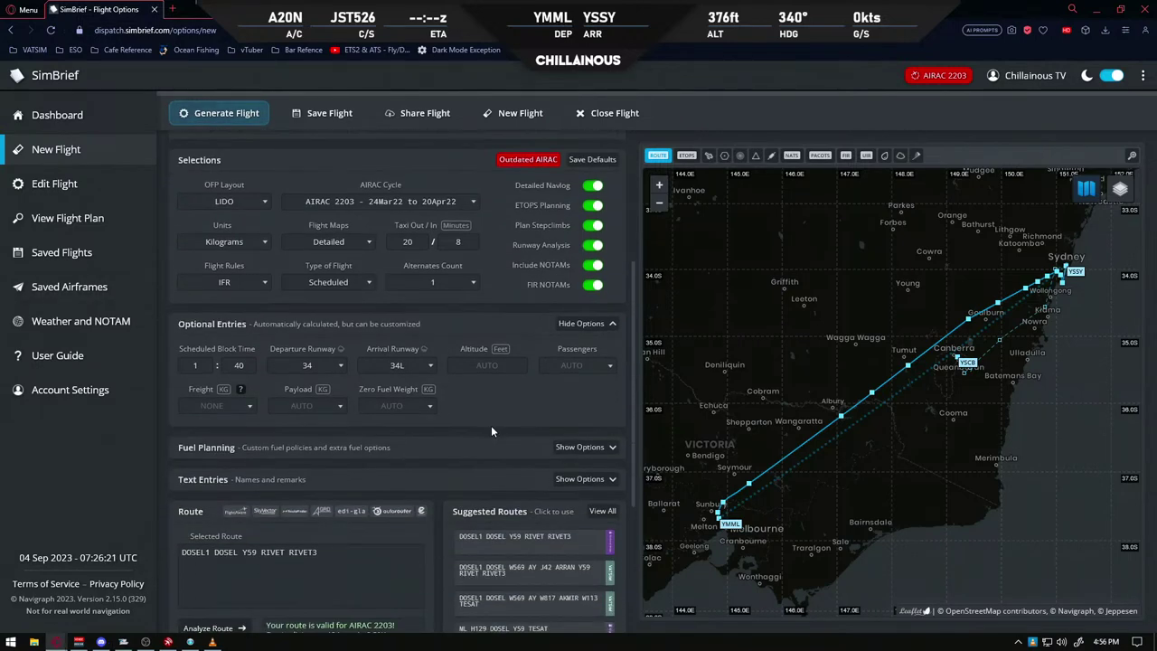
scroll(461, 403, down, 1)
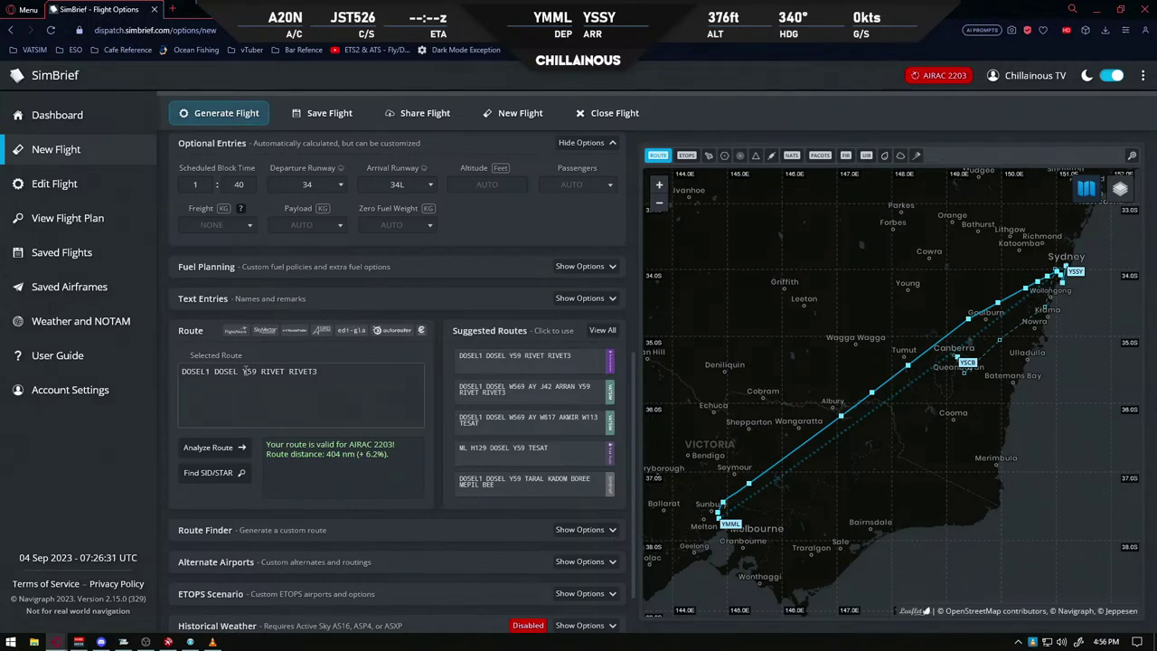
double_click(247, 371)
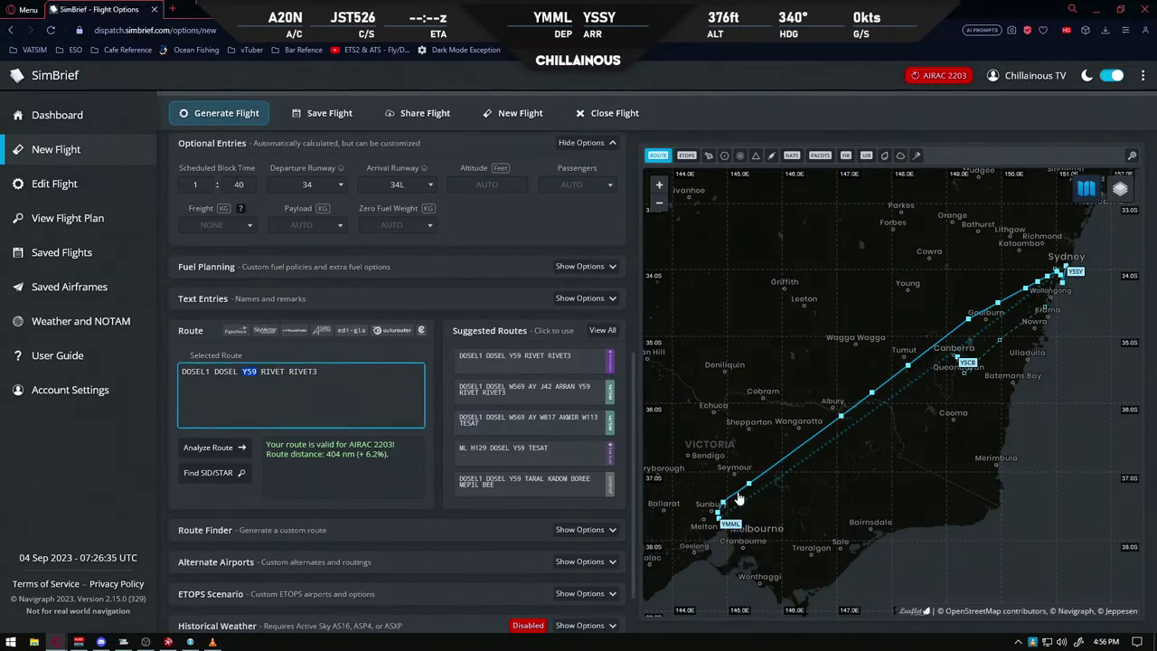
mouse_move(750, 490)
mouse_move(999, 310)
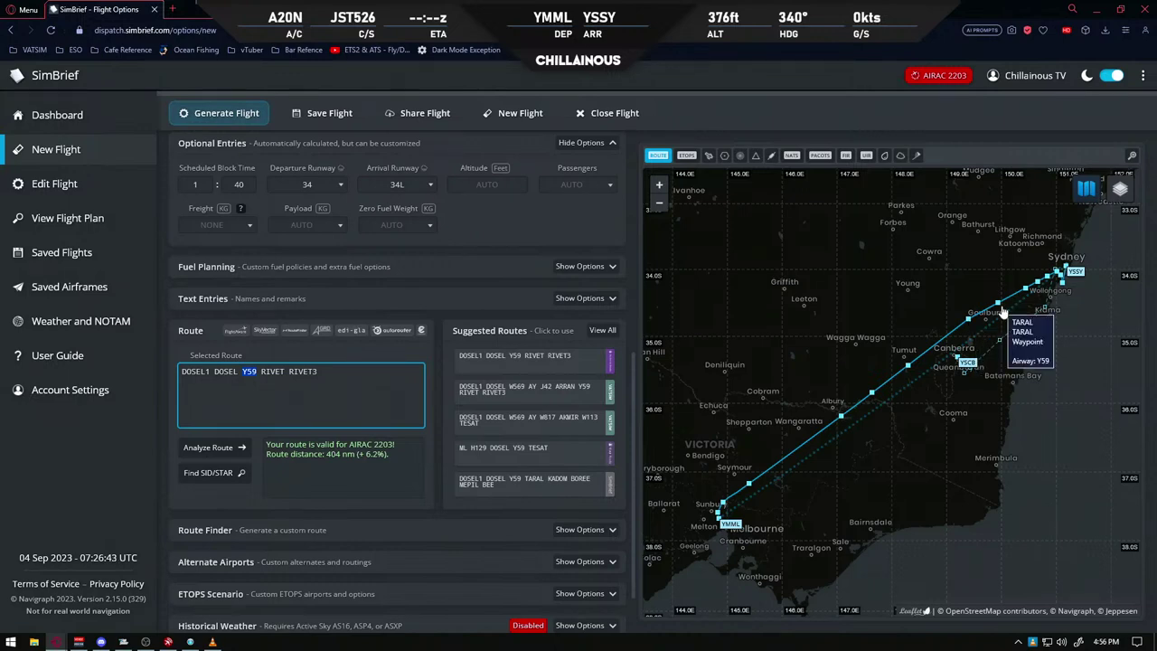
mouse_move(1029, 298)
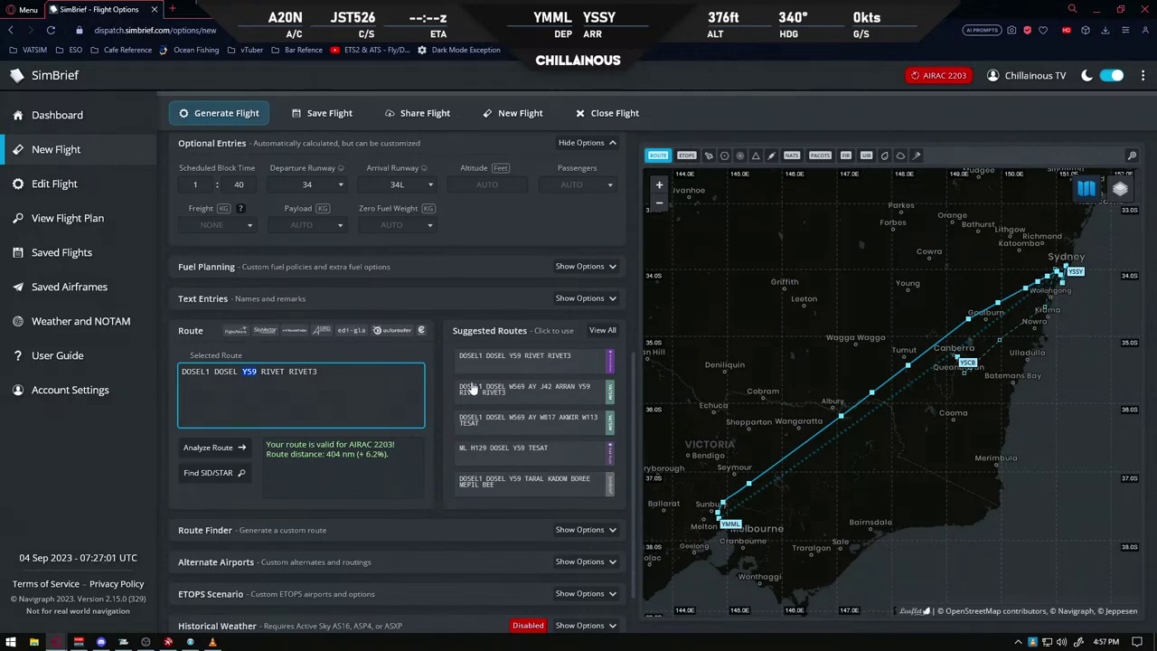
click(252, 492)
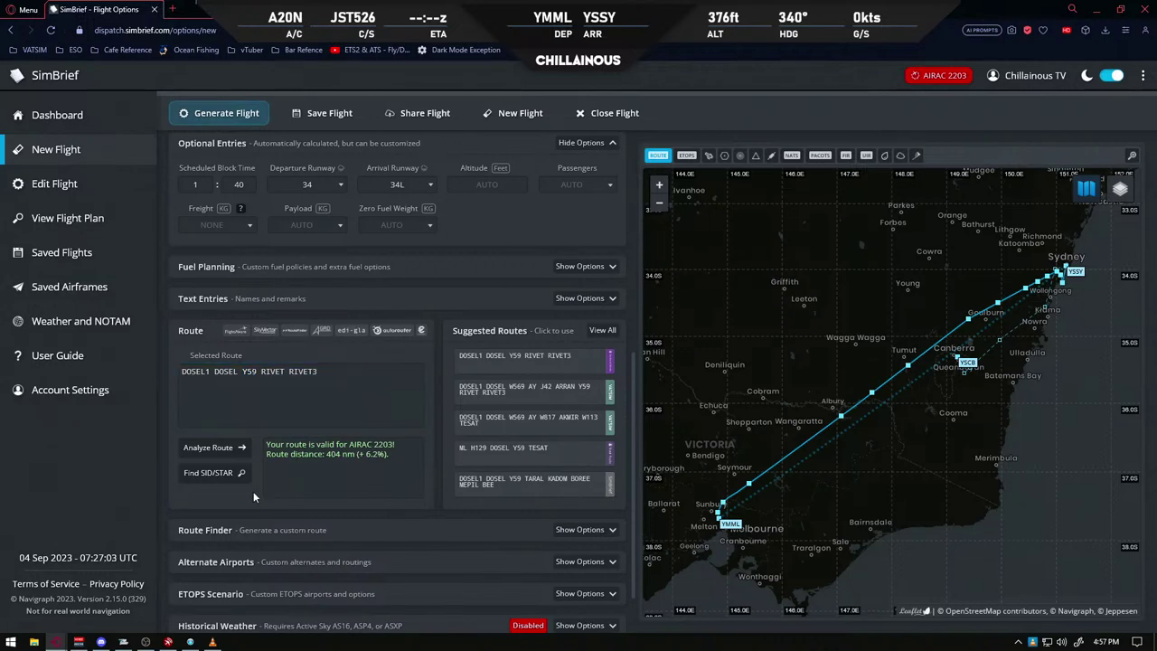
scroll(305, 484, up, 1)
scroll(306, 484, up, 4)
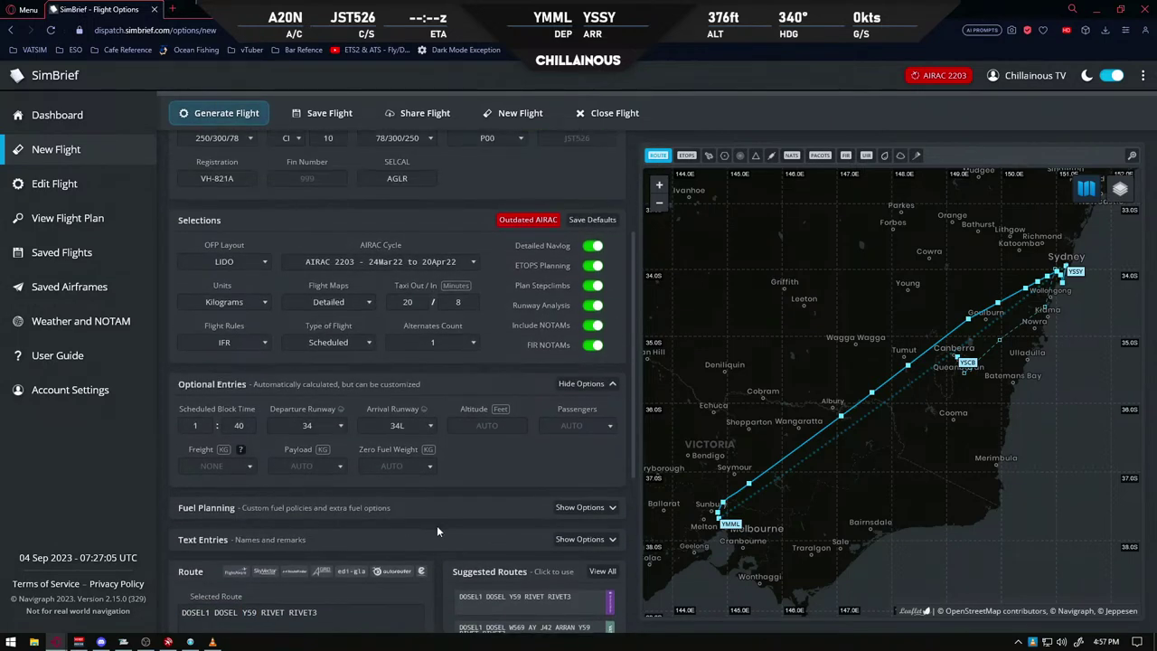
scroll(424, 573, down, 5)
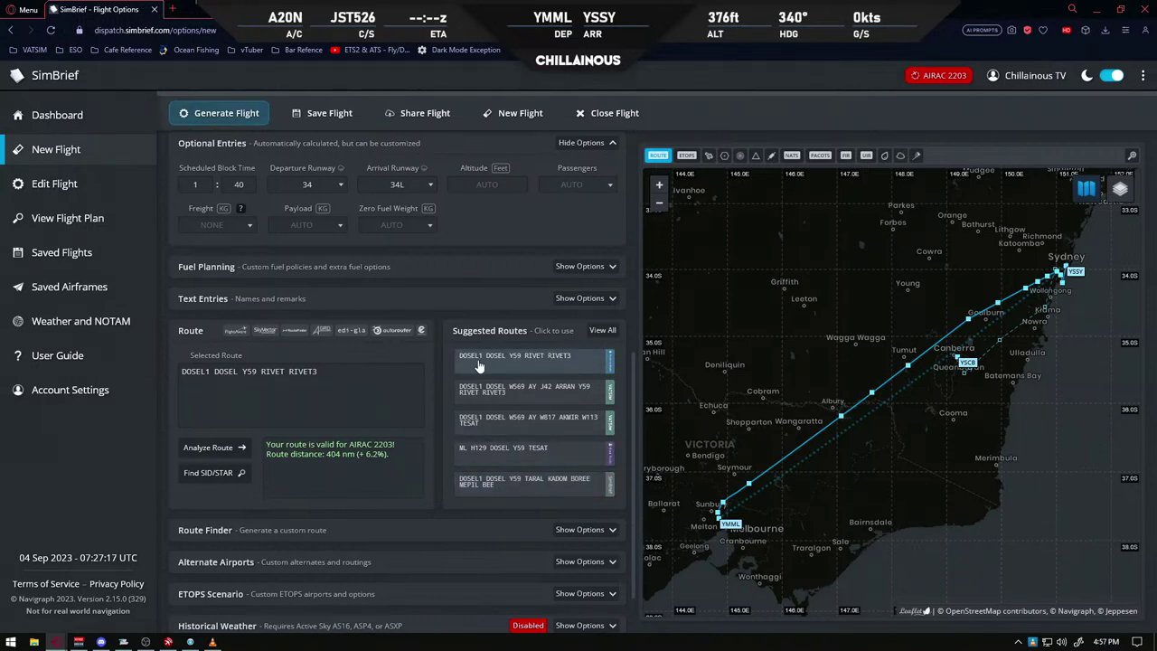
click(416, 388)
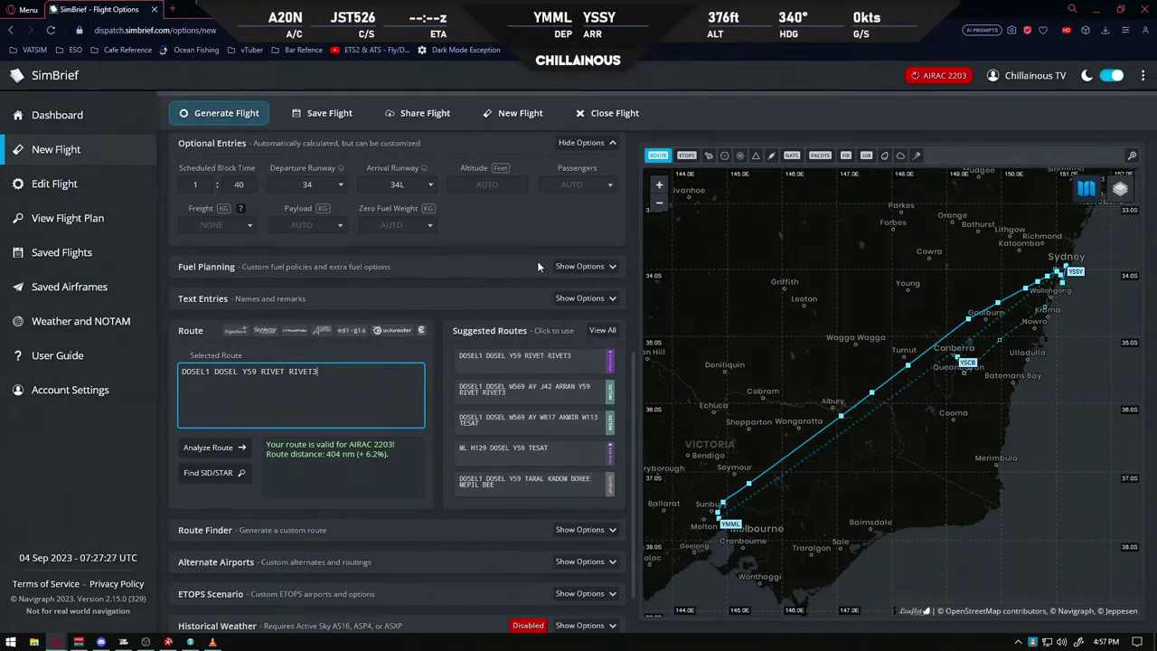
Examine the RIVET3 arrival waypoints into YSSY on the route map and return to an overview of the whole route.
drag(1075, 289, 906, 333)
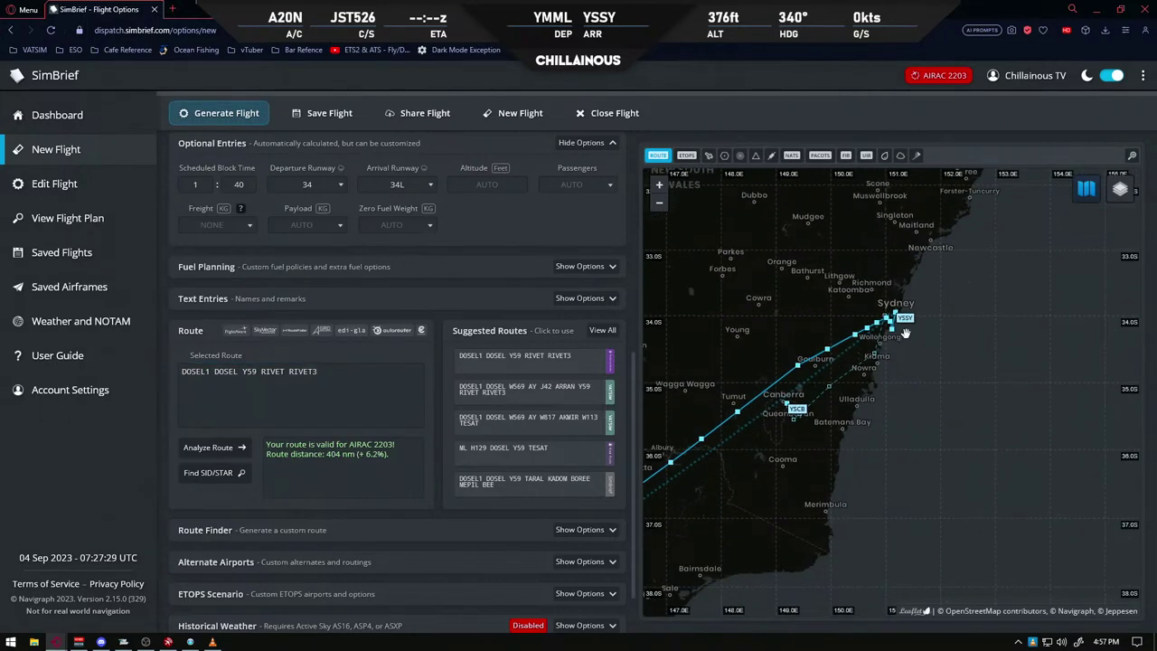
scroll(905, 333, up, 4)
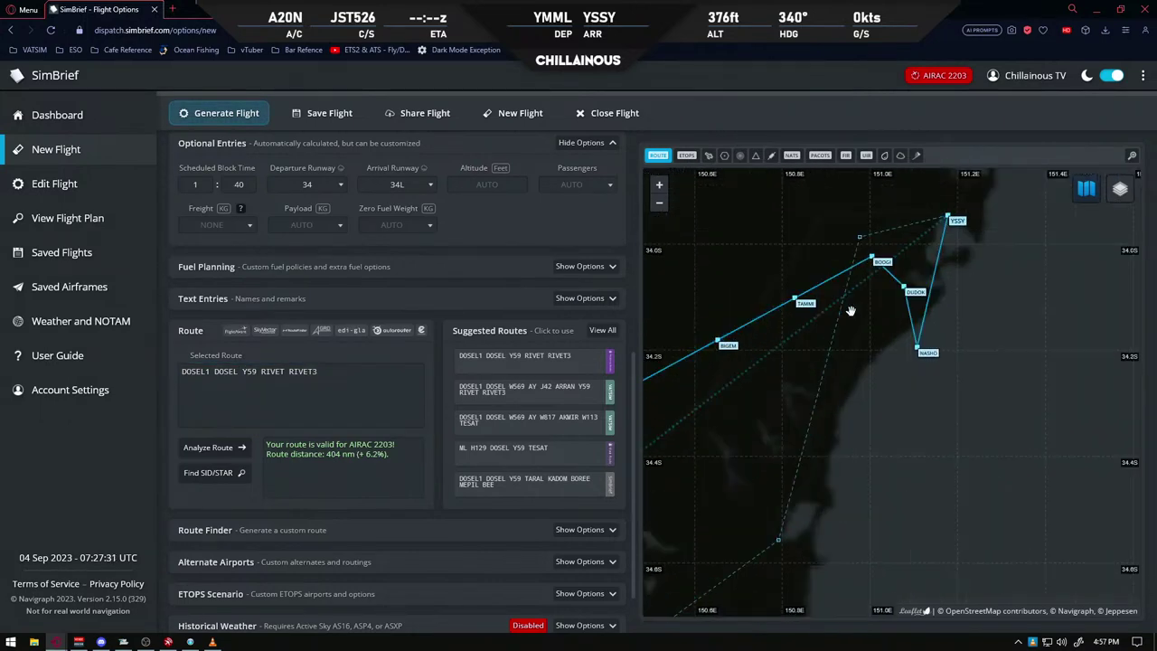
scroll(856, 271, up, 2)
drag(856, 332, 851, 499)
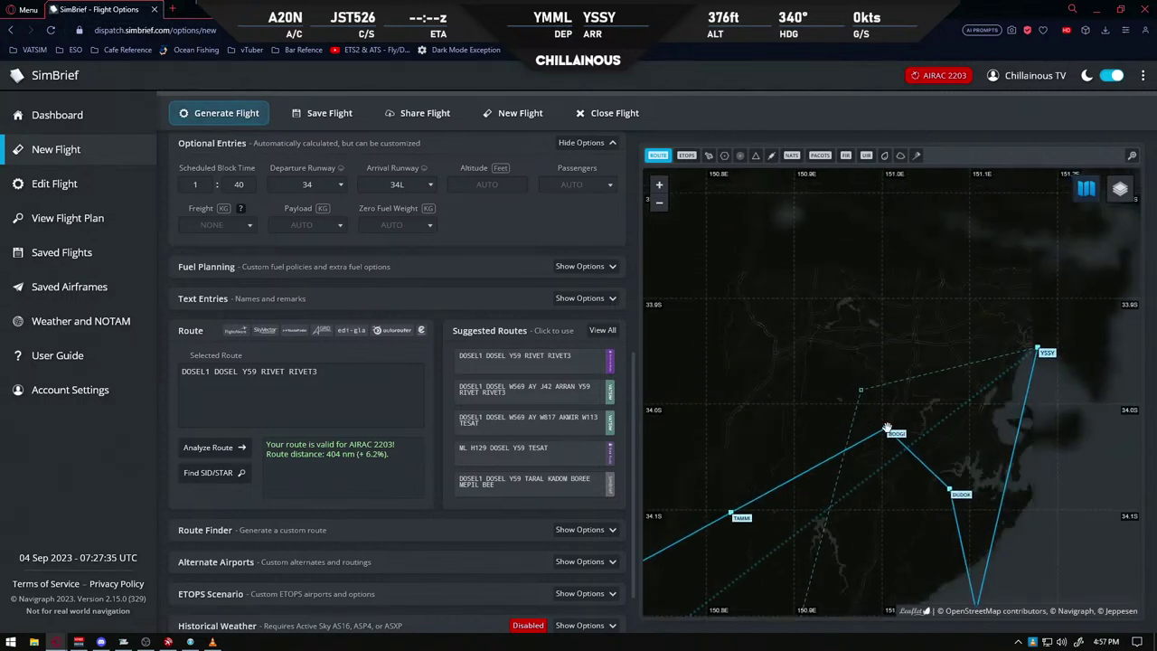
scroll(871, 412, down, 1)
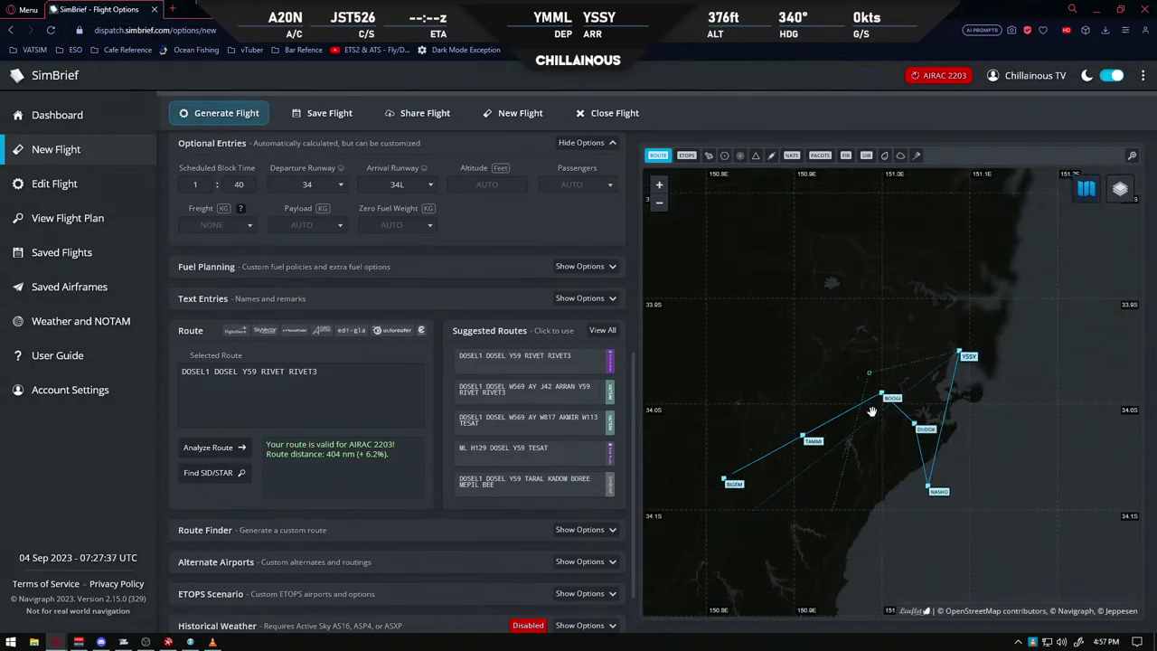
scroll(871, 411, down, 3)
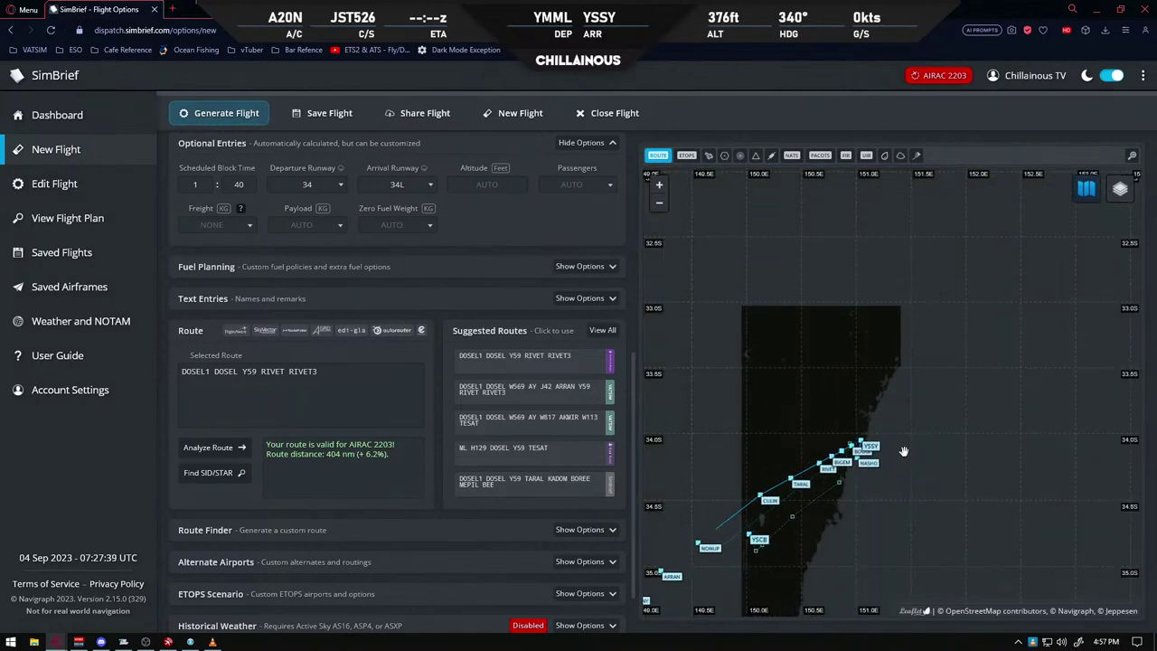
drag(887, 600, 1007, 375)
scroll(1006, 375, down, 1)
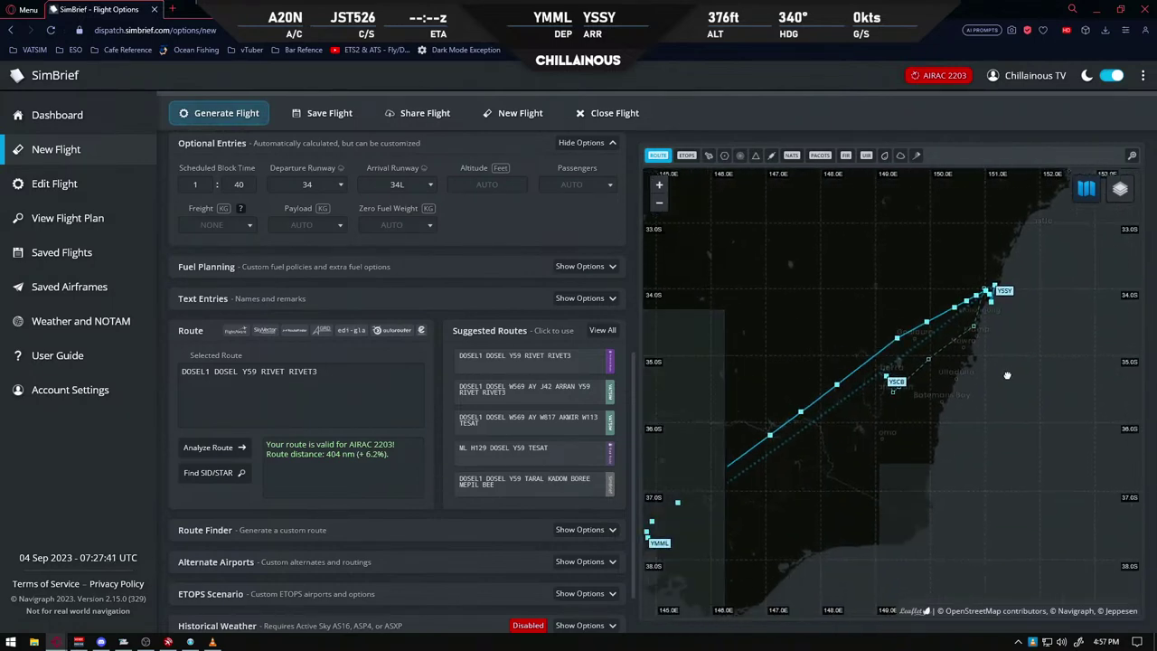
drag(892, 511, 946, 452)
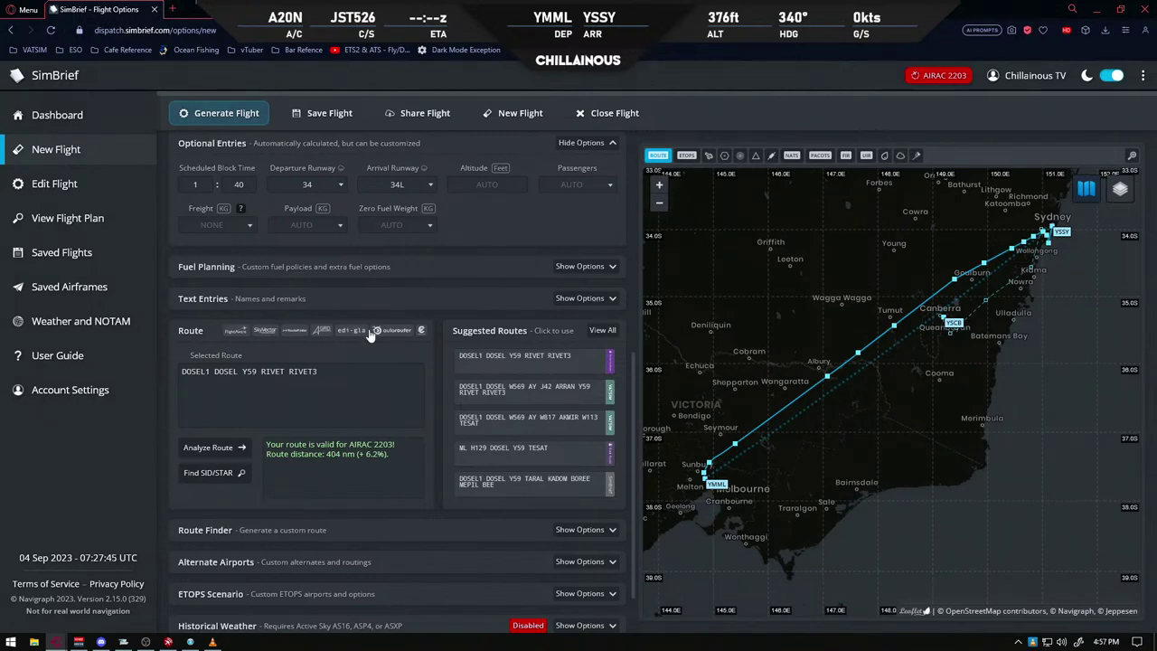
Generate the flight plan with the current options and switch to the flight simulator.
scroll(419, 287, up, 1)
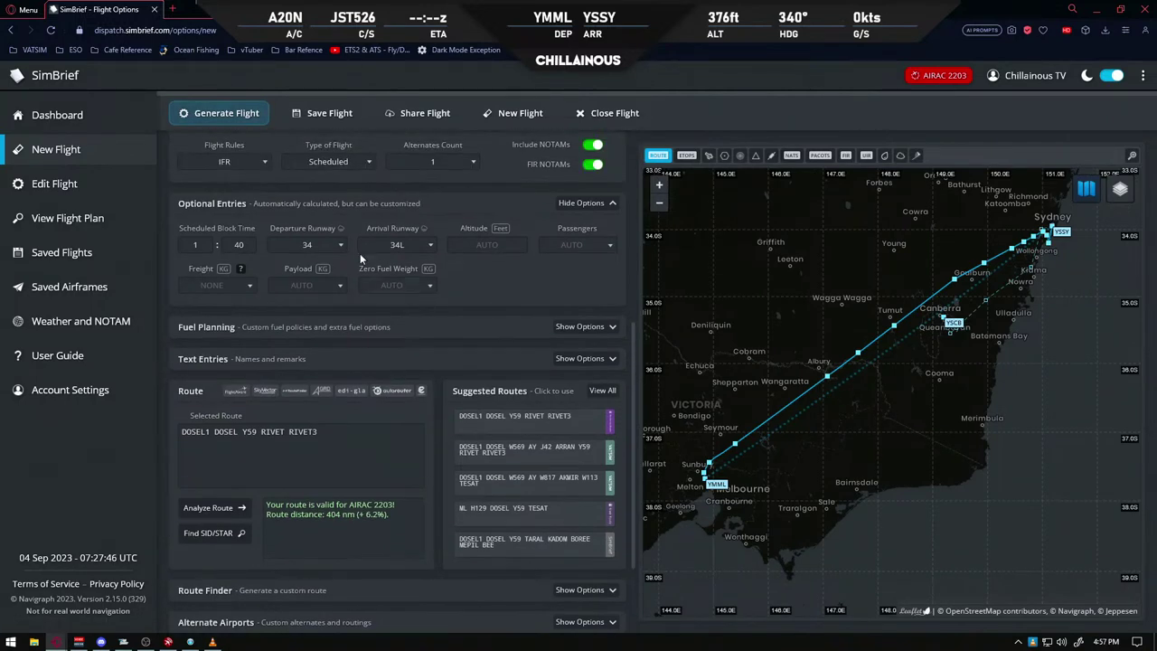
click(210, 114)
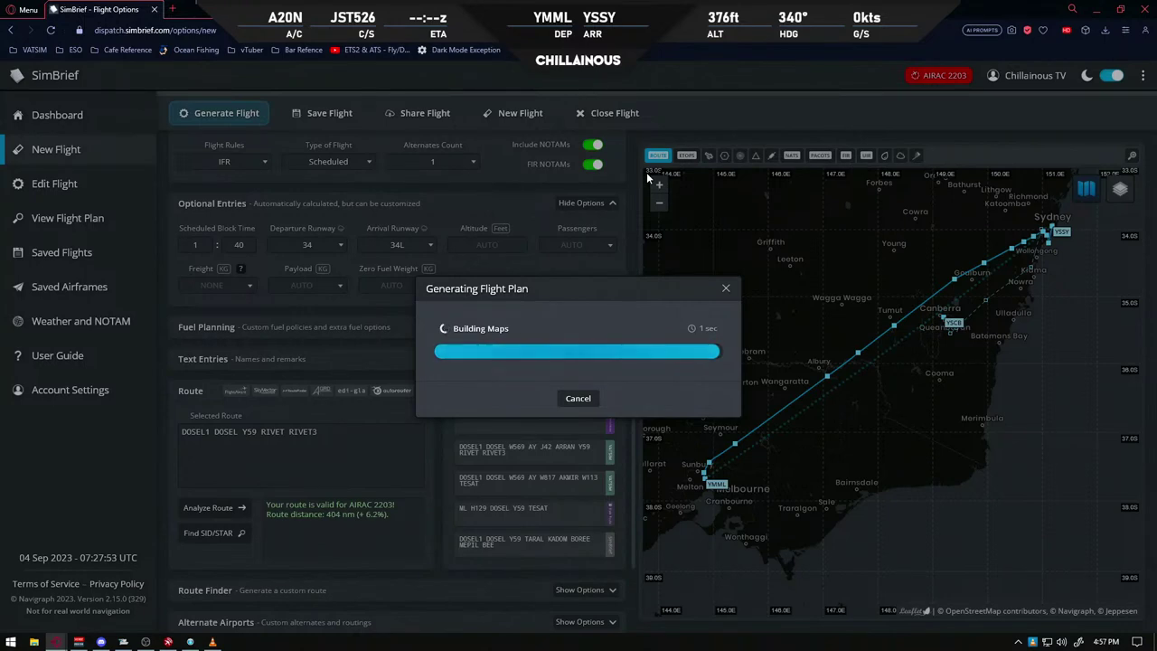
drag(443, 9, 444, 97)
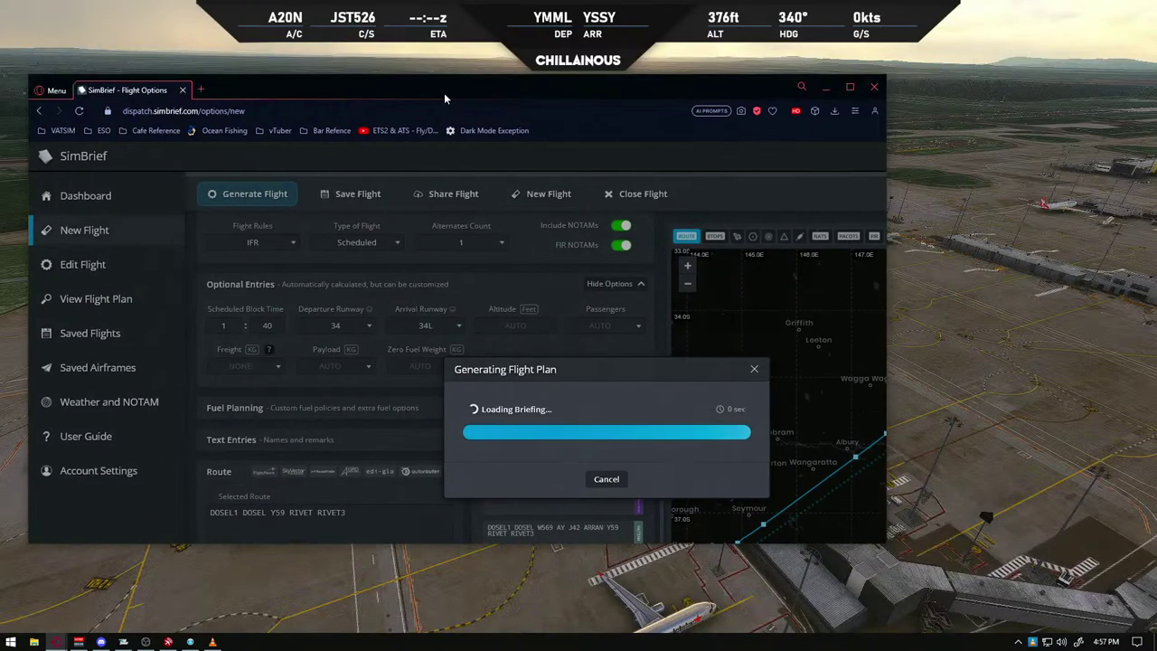
key(alt+Tab)
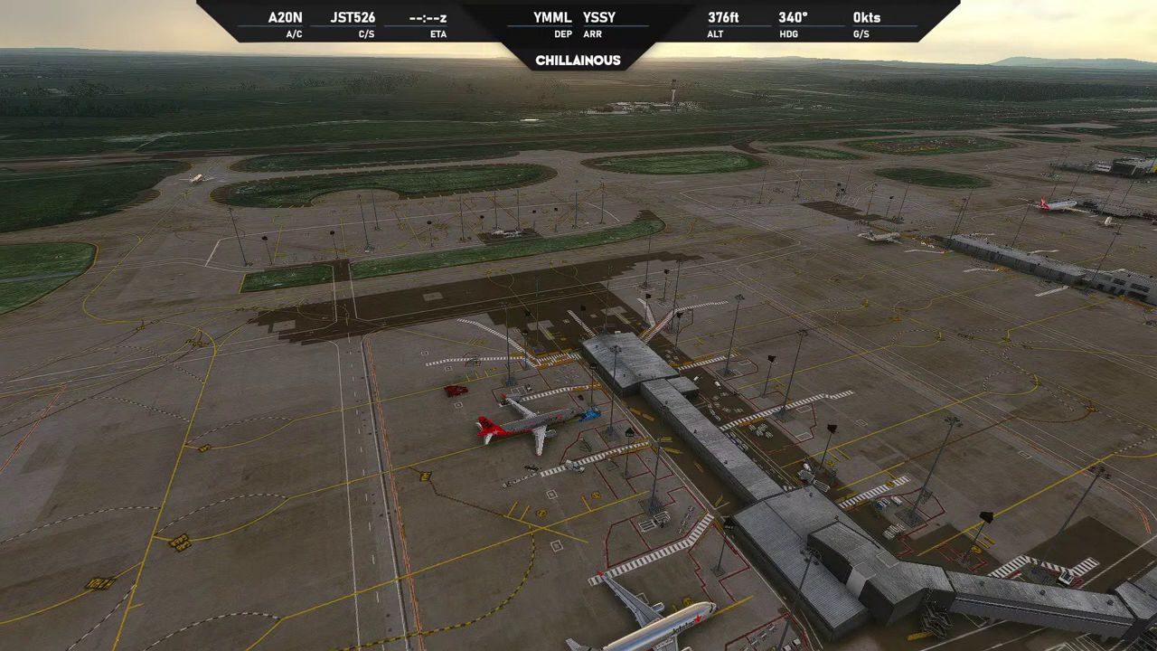